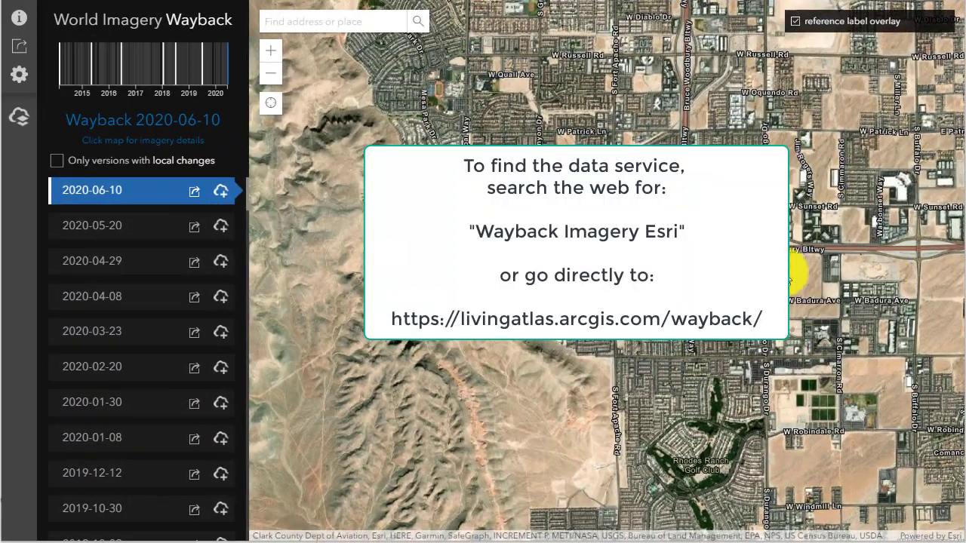
# Limit the imagery release list to versions with local changes for the developed area beside the desert hills.
pyautogui.moveTo(794, 273); pyautogui.dragTo(854, 216)
pyautogui.scroll(2, 702, 290)
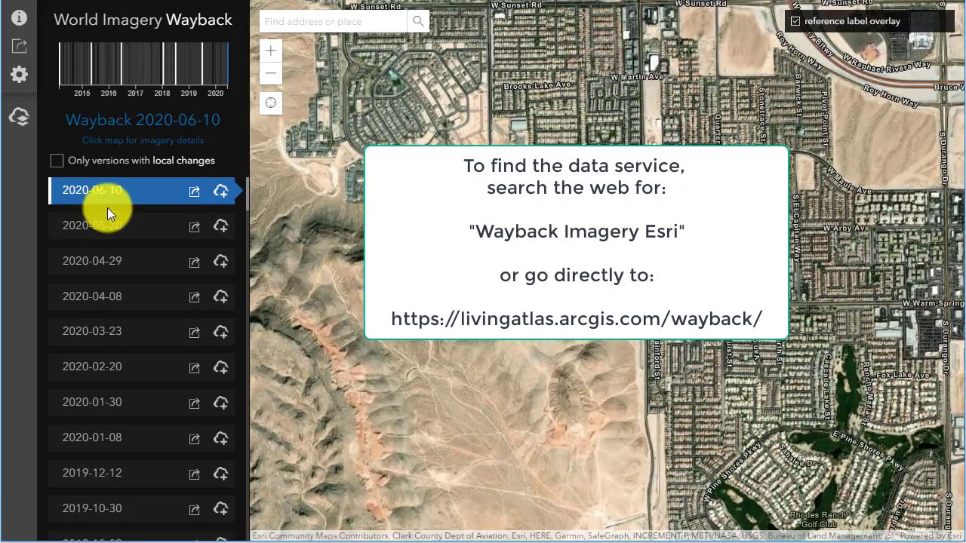
pyautogui.click(57, 163)
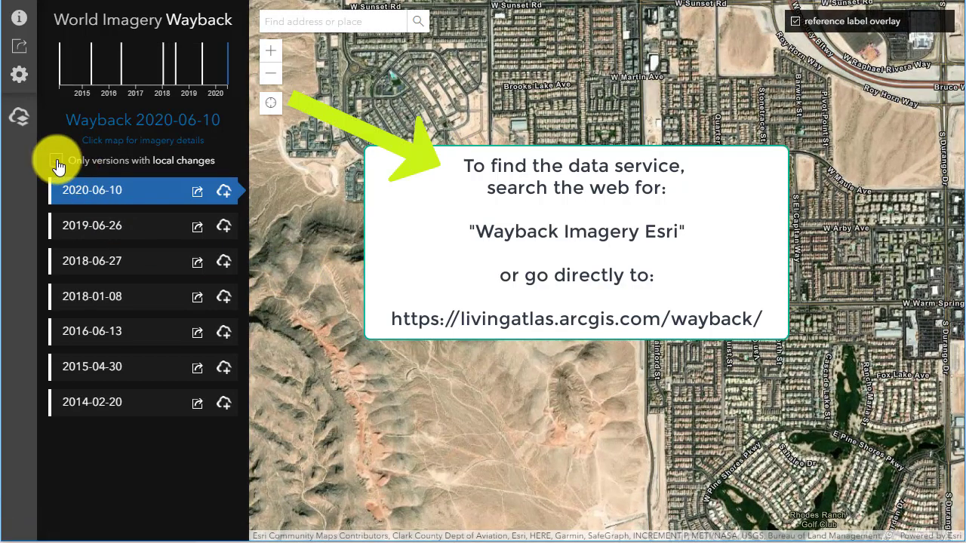
pyautogui.click(127, 400)
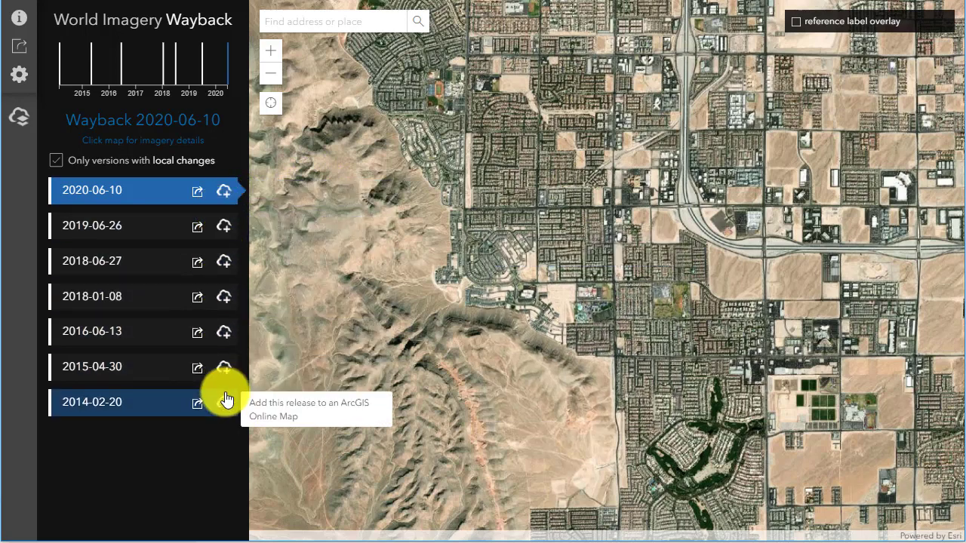
# Search the map for "aral sea" and go to that location.
pyautogui.click(323, 25)
pyautogui.write('aral sea')
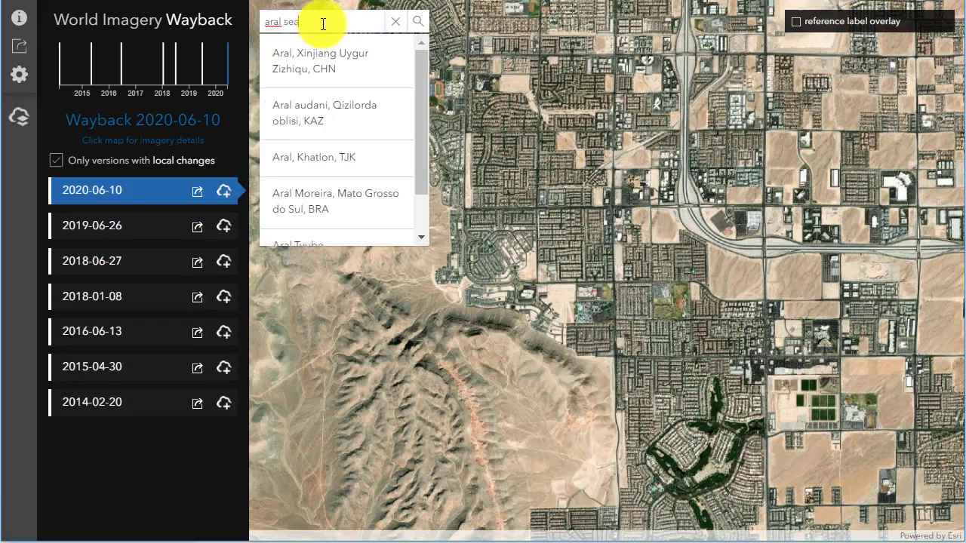
pyautogui.press('Return')
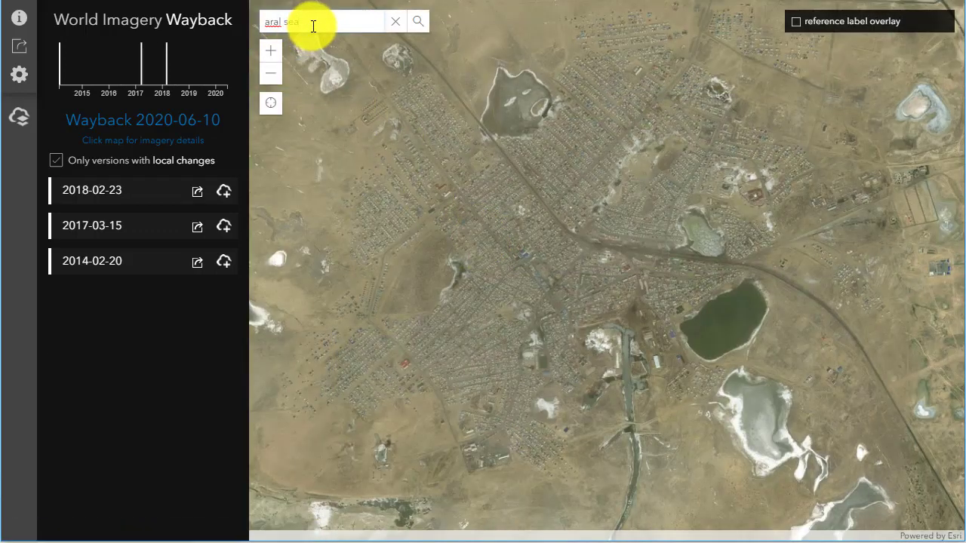
# Examine the imagery from the town southwest along the Aral Sea shore to its northern basin.
pyautogui.scroll(-3, 572, 209)
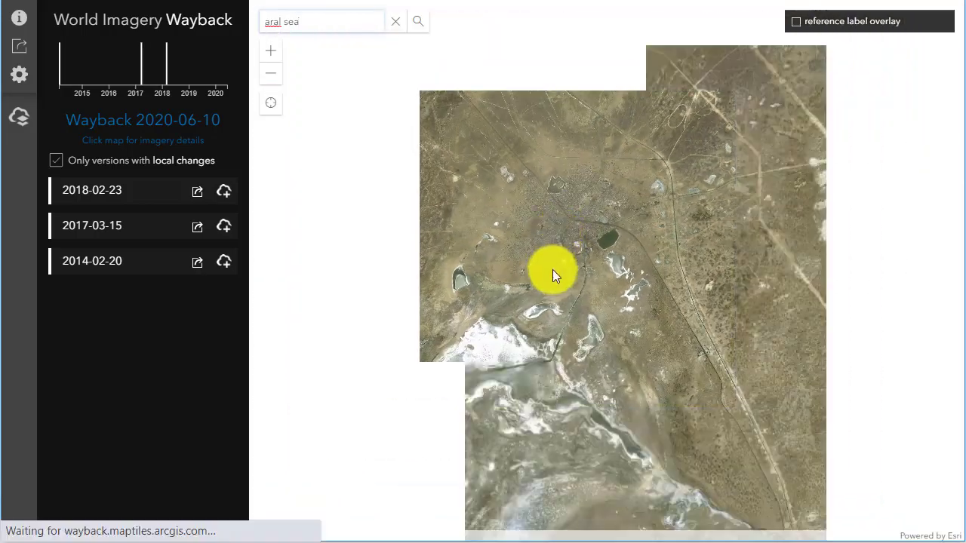
pyautogui.moveTo(552, 273); pyautogui.dragTo(673, 189)
pyautogui.scroll(2, 673, 189)
pyautogui.scroll(-2, 631, 254)
pyautogui.scroll(2, 791, 133)
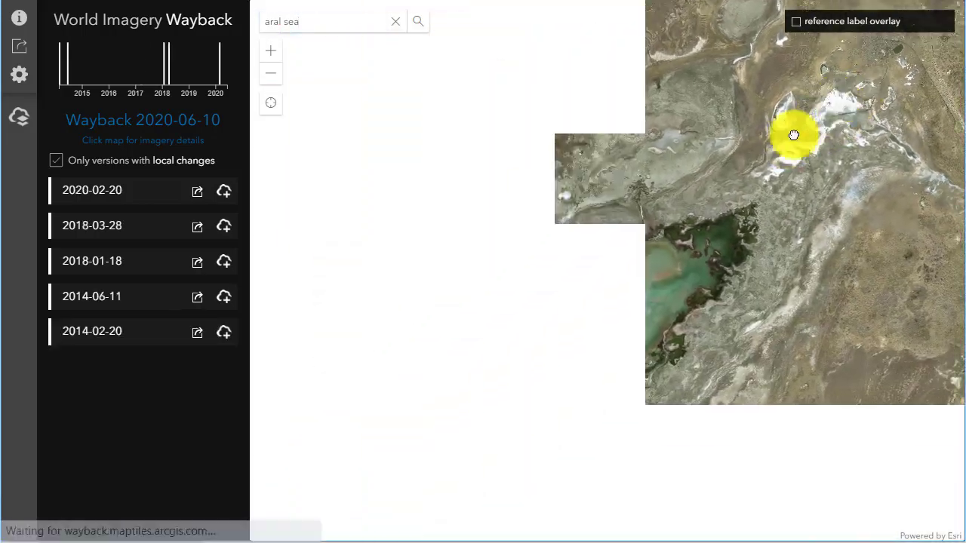
pyautogui.scroll(2, 606, 287)
pyautogui.scroll(-2, 606, 286)
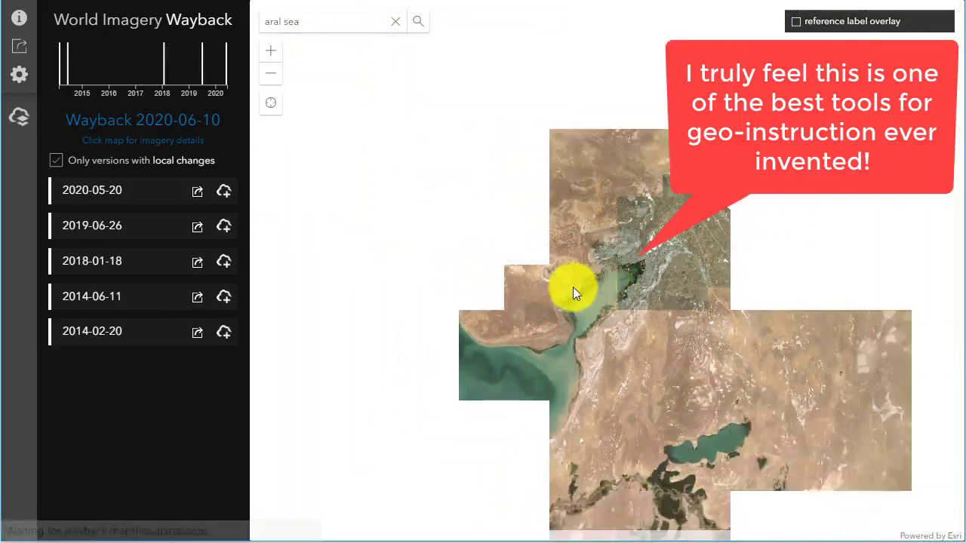
pyautogui.moveTo(566, 291); pyautogui.dragTo(676, 293)
pyautogui.scroll(3, 632, 308)
pyautogui.scroll(2, 533, 282)
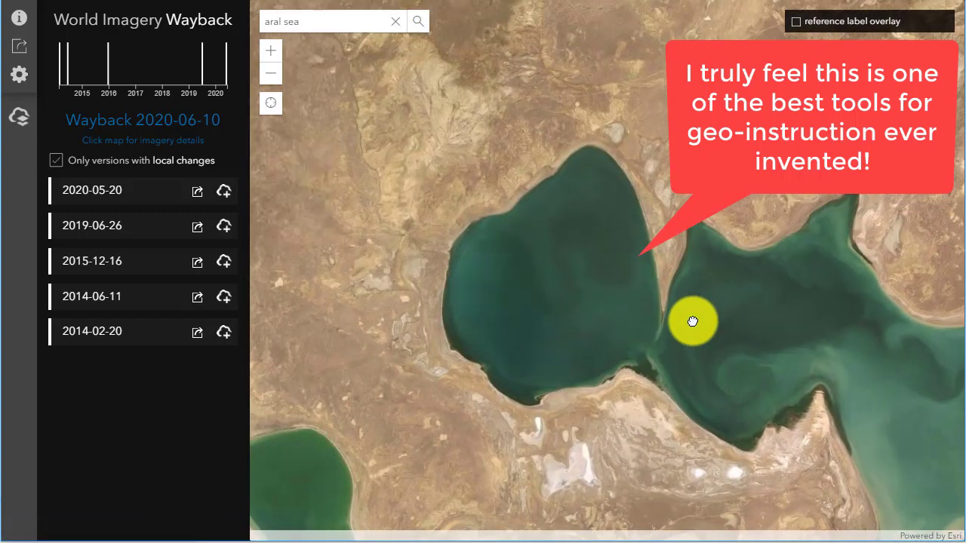
# Compare the 2014-02-20 and 2020-05-20 imagery releases over the northern Aral Sea basin, keeping only versions with local changes listed.
pyautogui.click(56, 161)
pyautogui.click(55, 161)
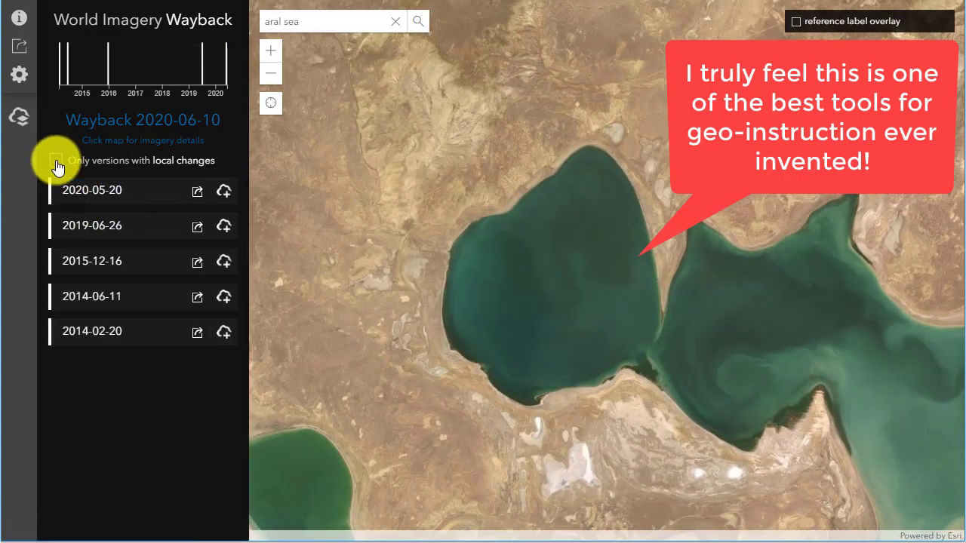
pyautogui.click(144, 341)
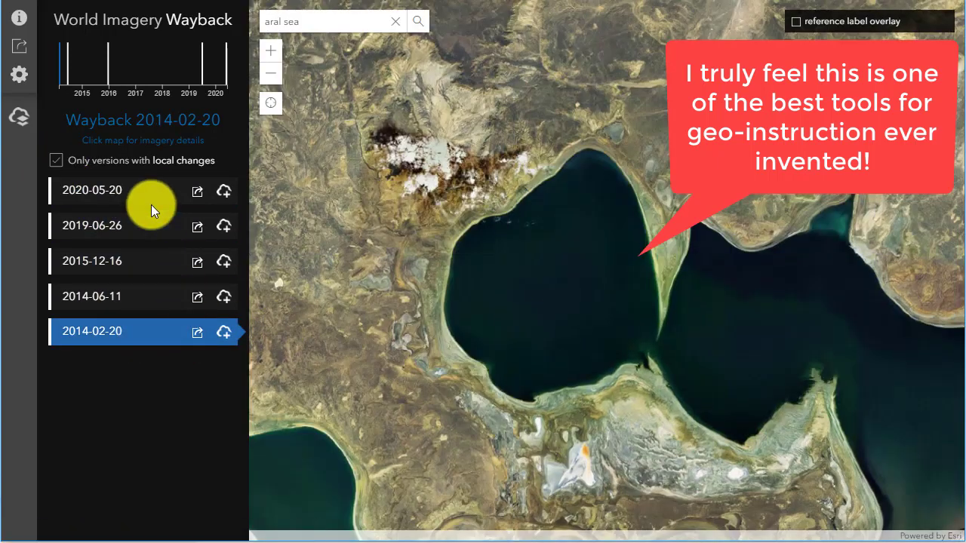
pyautogui.click(150, 198)
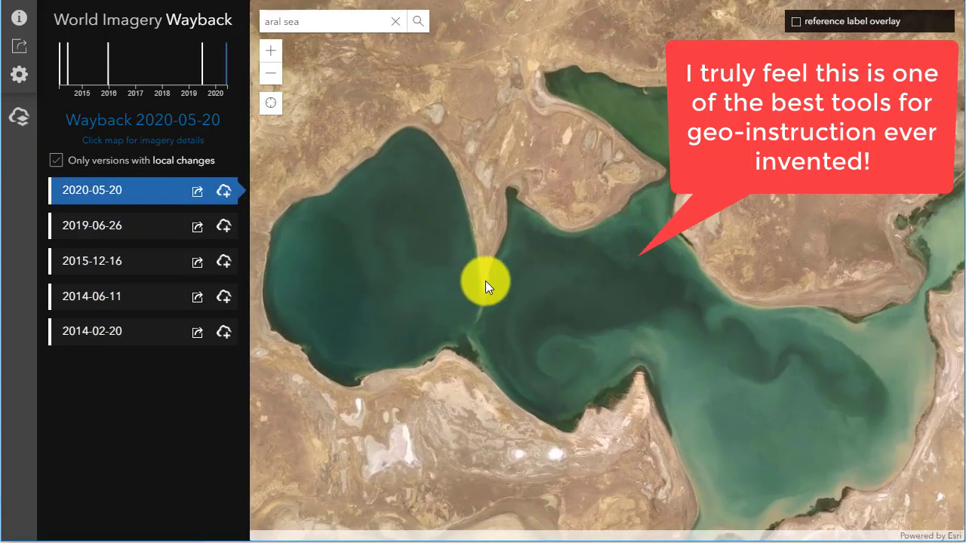
pyautogui.click(102, 337)
pyautogui.click(97, 190)
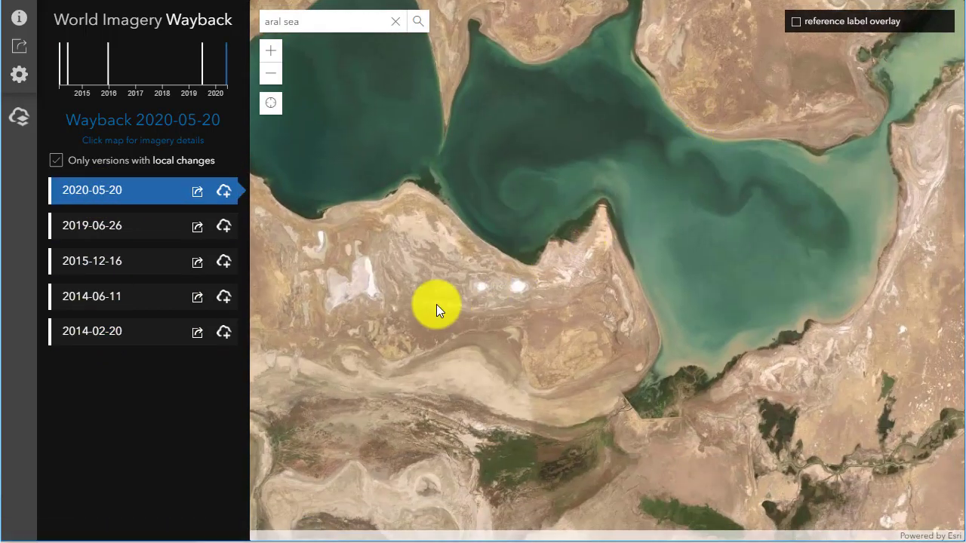
pyautogui.click(133, 334)
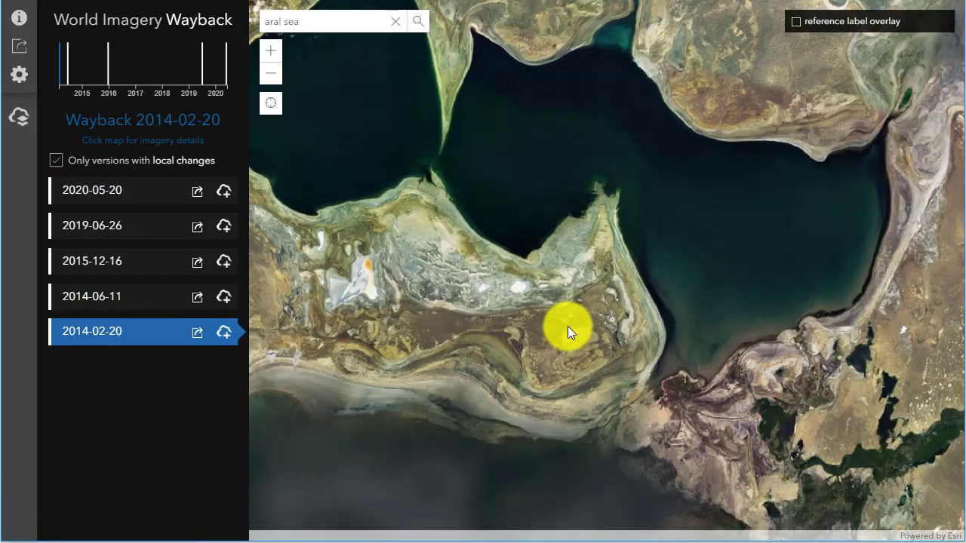
# Compare the 2014-02-20 release with the 2020-05-20 release over a wider area south of the northern basin.
pyautogui.moveTo(569, 327); pyautogui.dragTo(602, 214)
pyautogui.scroll(-1, 601, 213)
pyautogui.scroll(-1, 617, 295)
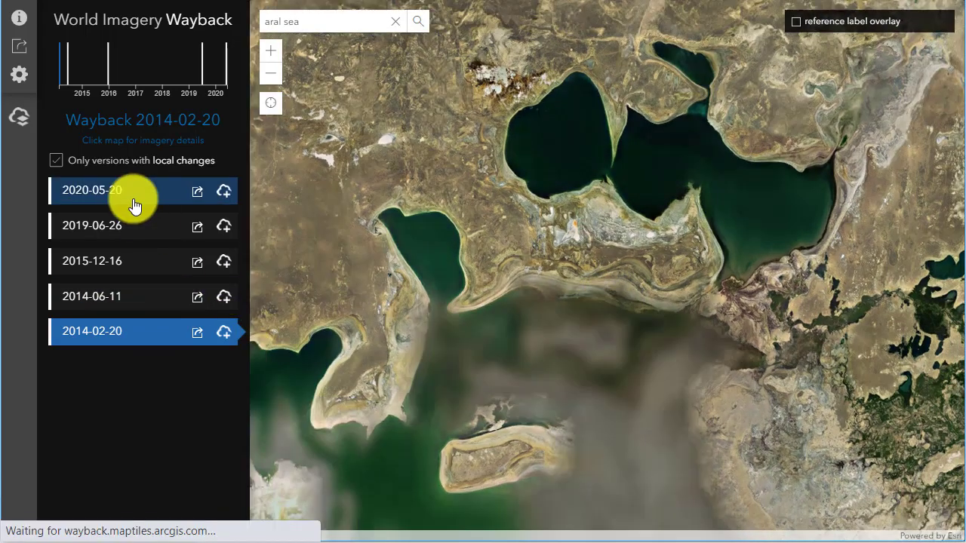
pyautogui.click(133, 200)
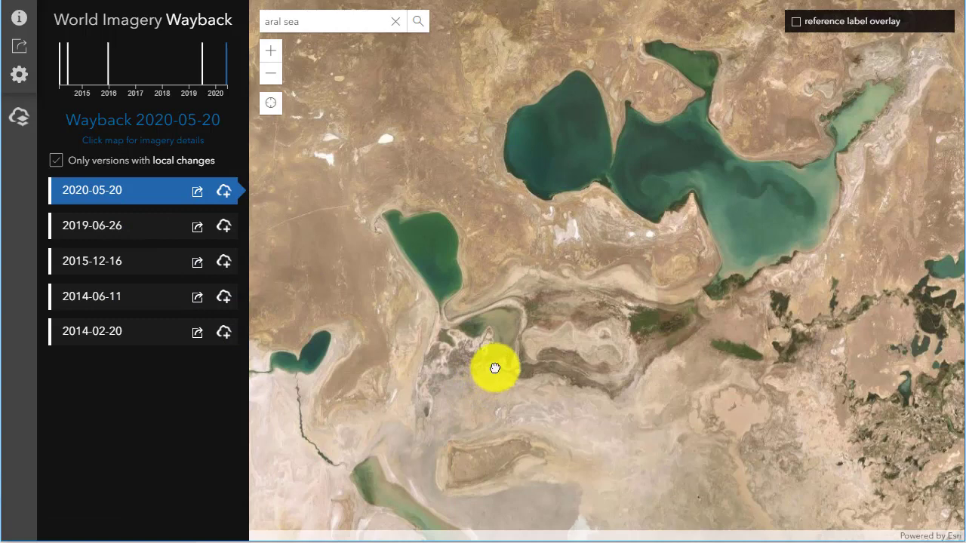
pyautogui.moveTo(493, 366); pyautogui.dragTo(533, 327)
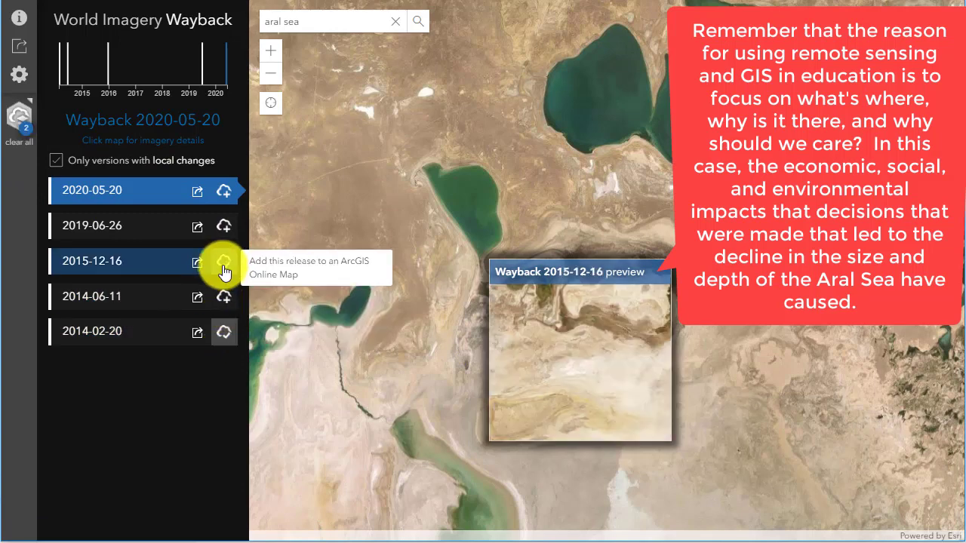
# Add the 2014-02-20, 2015-12-16 and 2020-05-20 releases to a new ArcGIS Online map and sign in with the ArcGIS account.
pyautogui.click(223, 198)
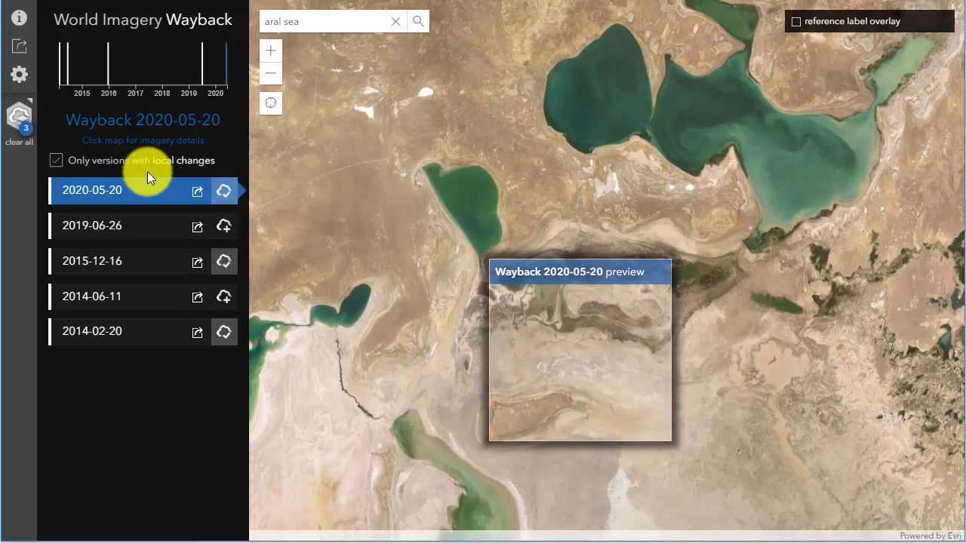
pyautogui.click(19, 130)
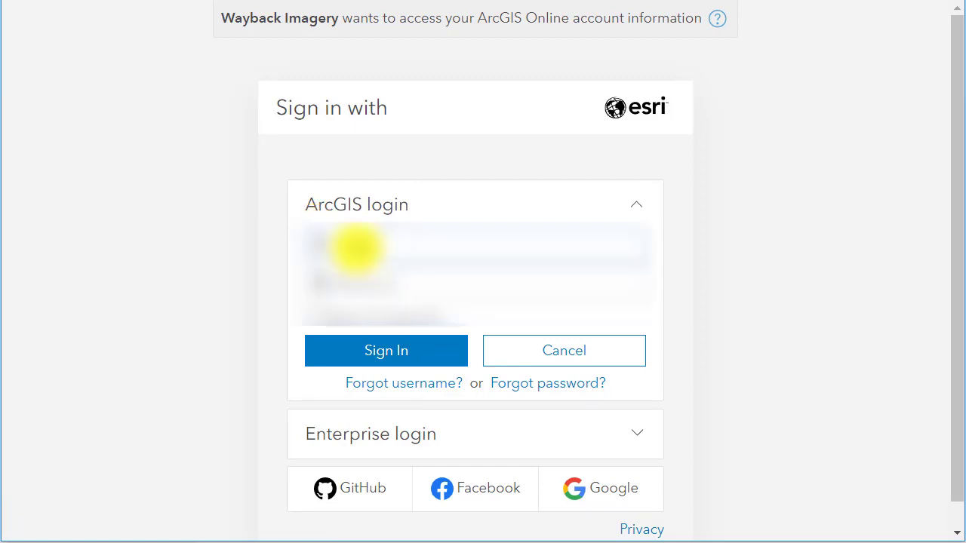
pyautogui.press('Return')
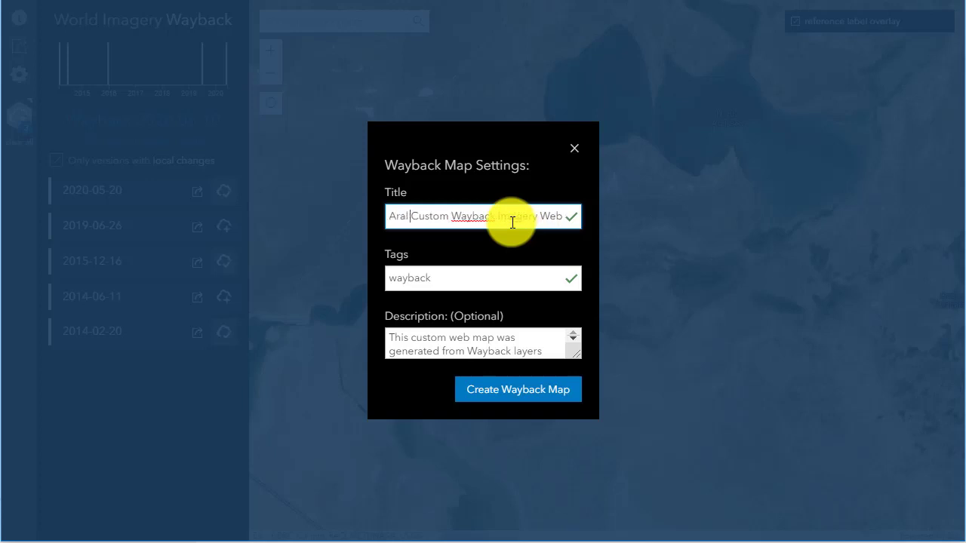
# Title the map "Aral Sea Custom Wayback Imagery Web Map", add the tag "Aral Sea", then create and open it.
pyautogui.click(468, 284)
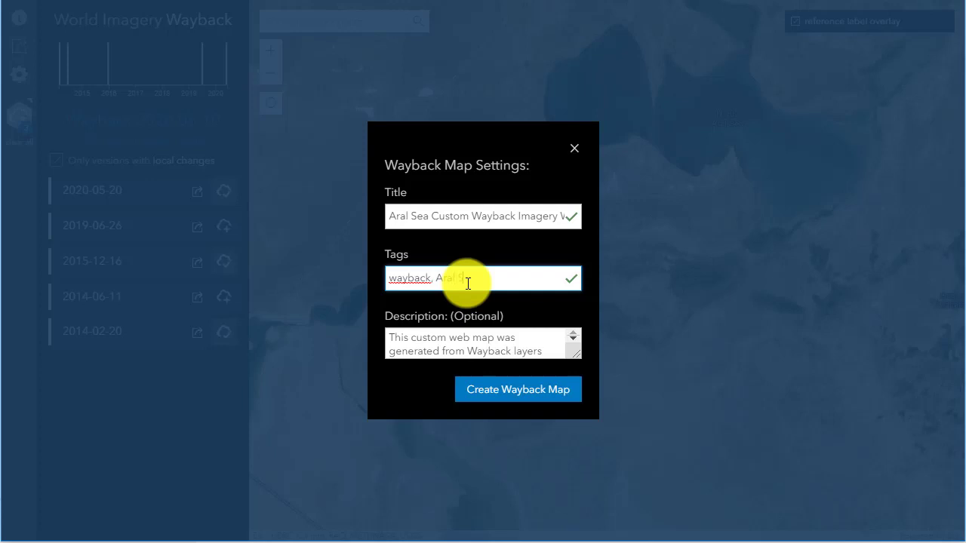
pyautogui.write(', Aral Sea')
pyautogui.click(479, 391)
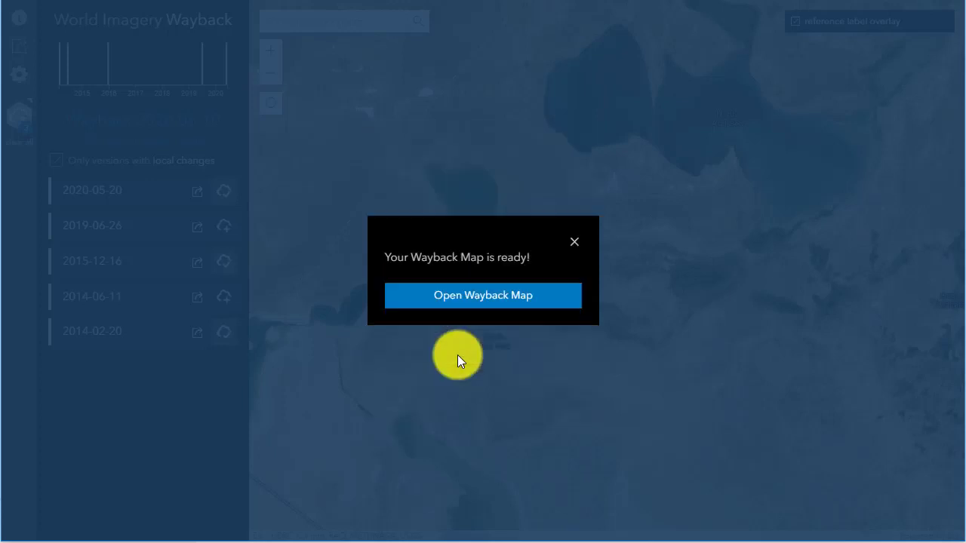
pyautogui.click(475, 302)
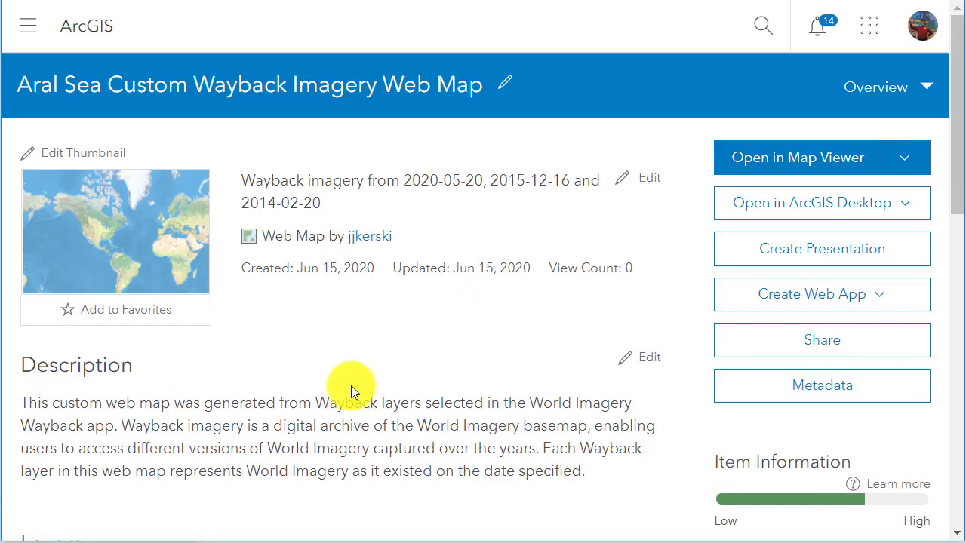
# Review the web map's item page, including its layers, ArcGIS Desktop opening options and available web app types.
pyautogui.scroll(-3, 351, 389)
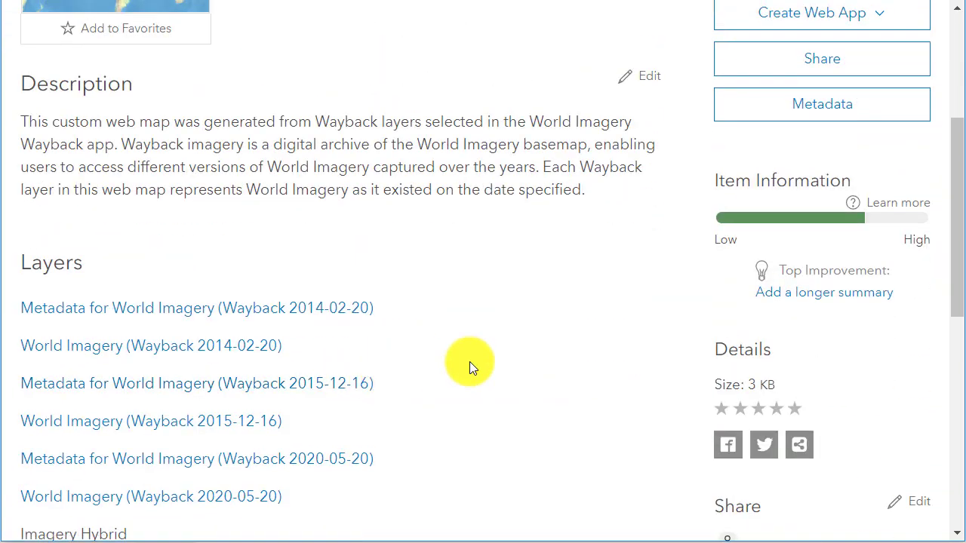
pyautogui.scroll(3, 470, 362)
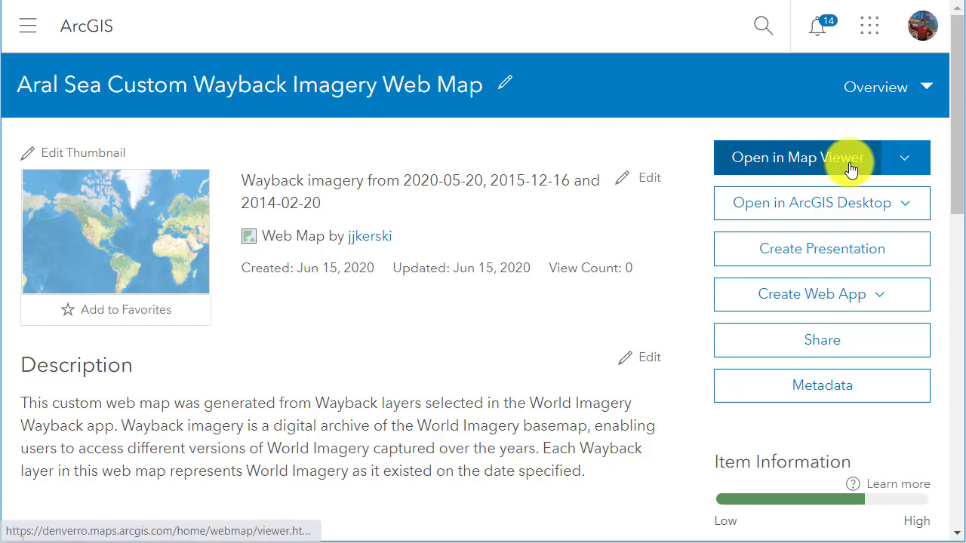
pyautogui.click(838, 206)
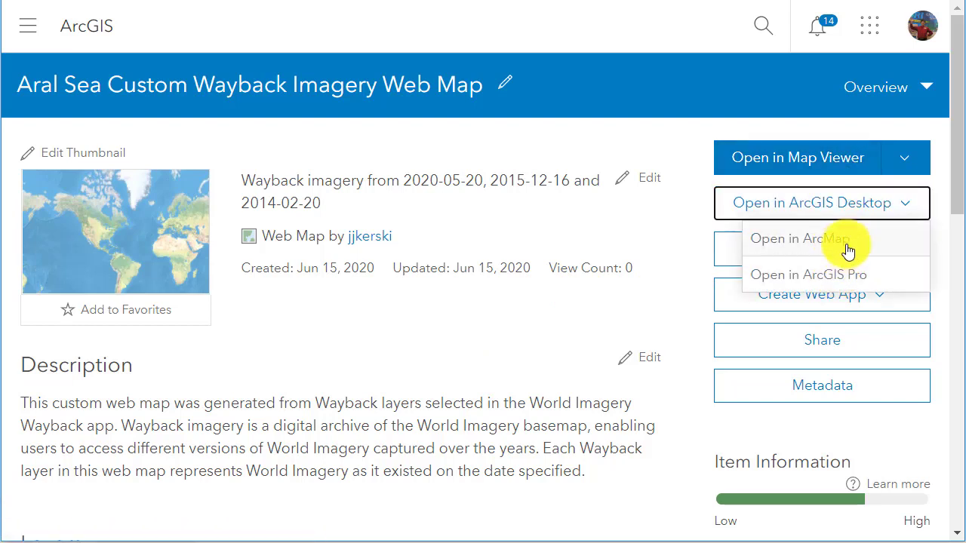
pyautogui.click(820, 302)
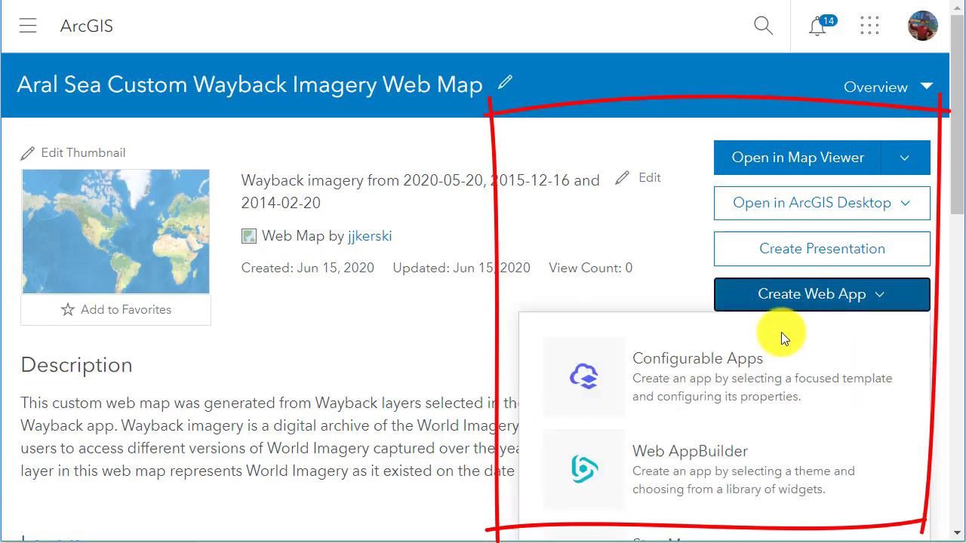
pyautogui.scroll(-3, 721, 440)
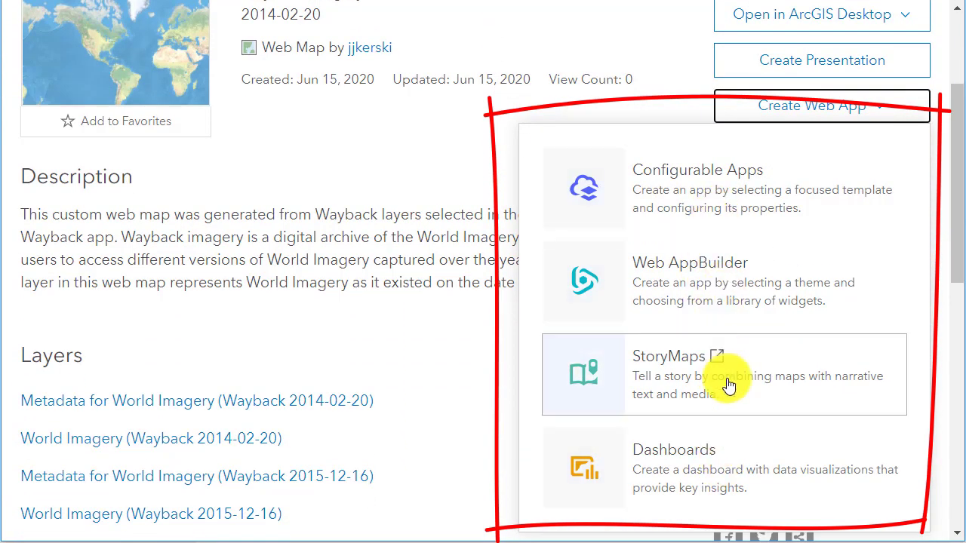
pyautogui.scroll(-1, 726, 422)
pyautogui.scroll(3, 728, 464)
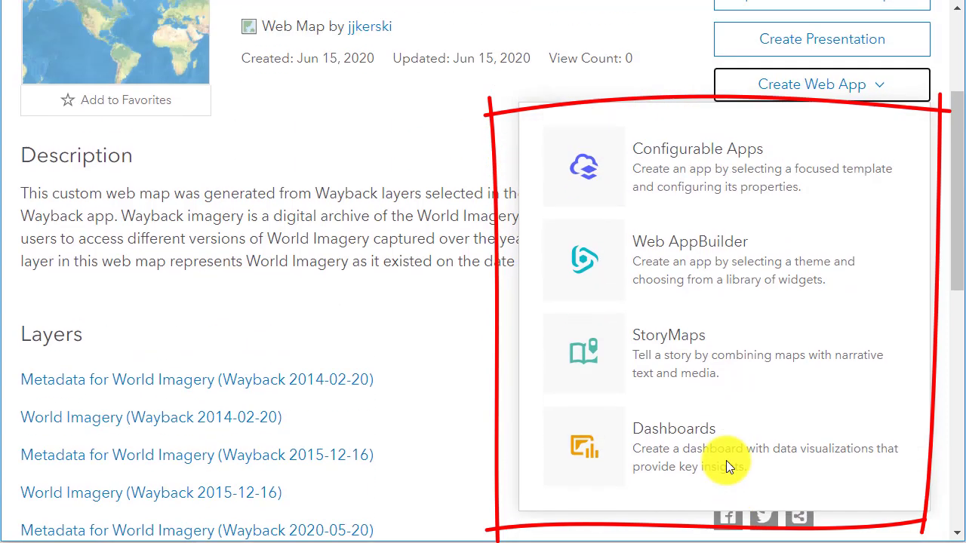
pyautogui.scroll(1, 728, 463)
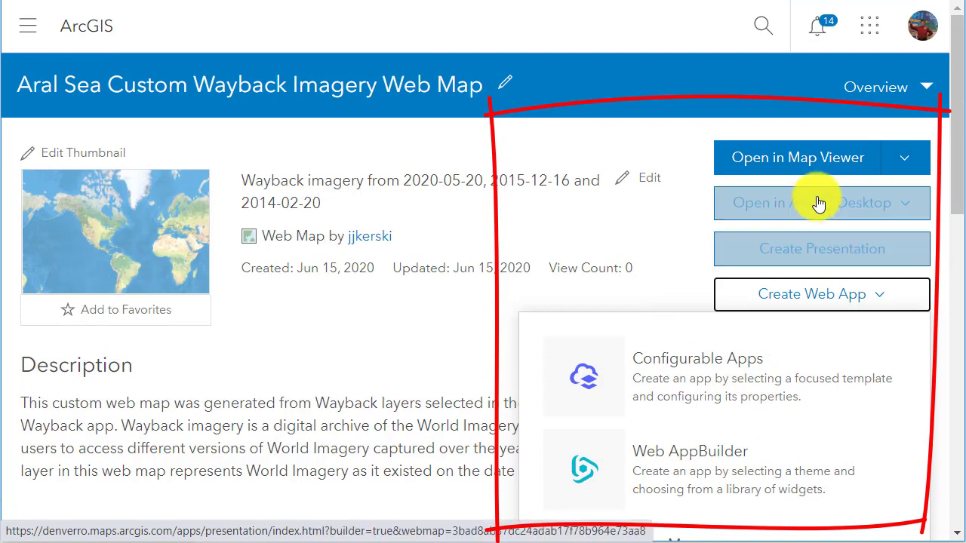
# Open the web map in Map Viewer and show its 2015-12-16 and 2014-02-20 World Imagery layers over the Aral Sea.
pyautogui.click(829, 160)
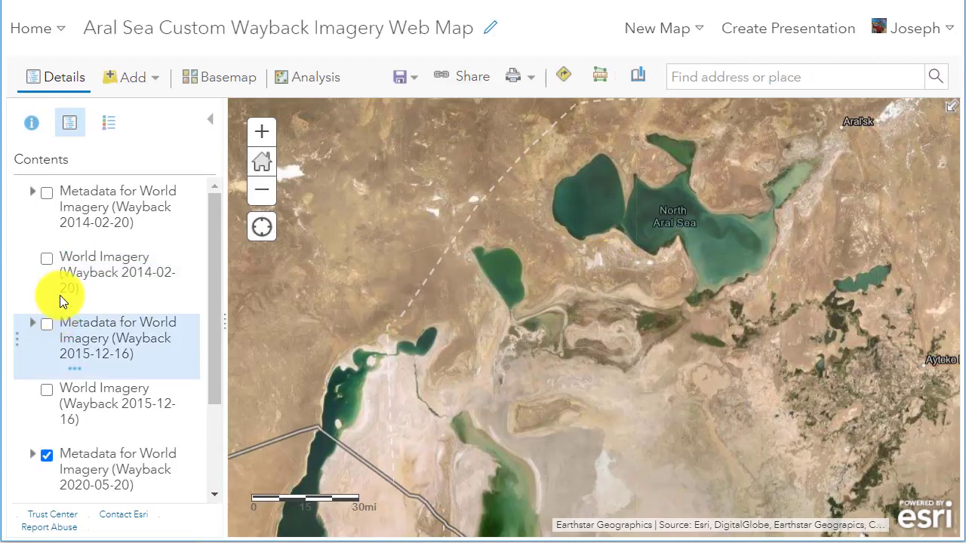
pyautogui.scroll(-2, 168, 270)
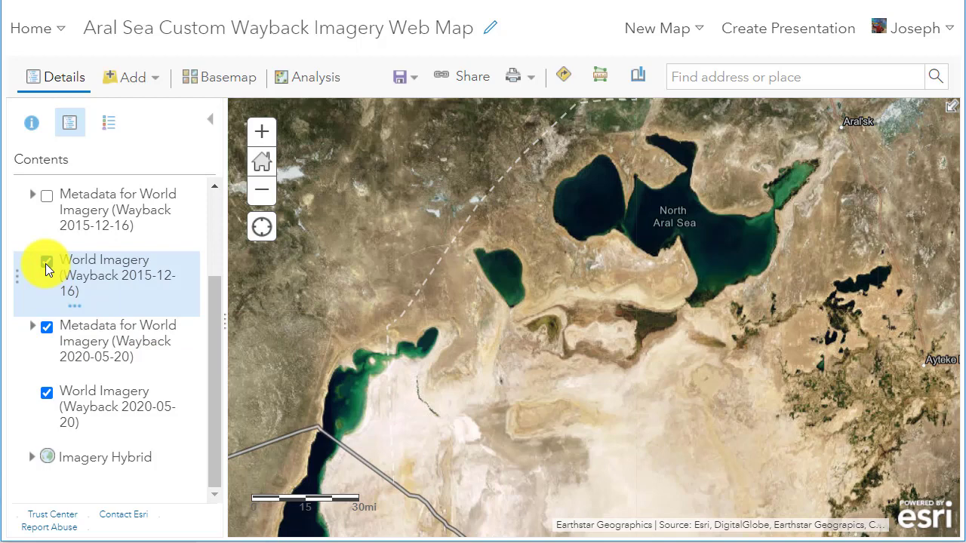
pyautogui.scroll(3, 46, 268)
pyautogui.click(47, 258)
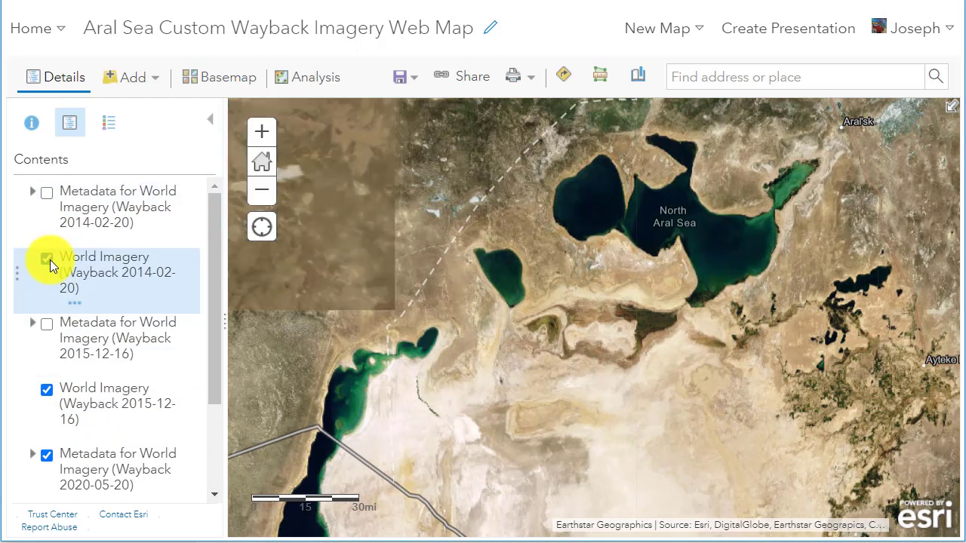
pyautogui.moveTo(460, 377); pyautogui.dragTo(520, 226)
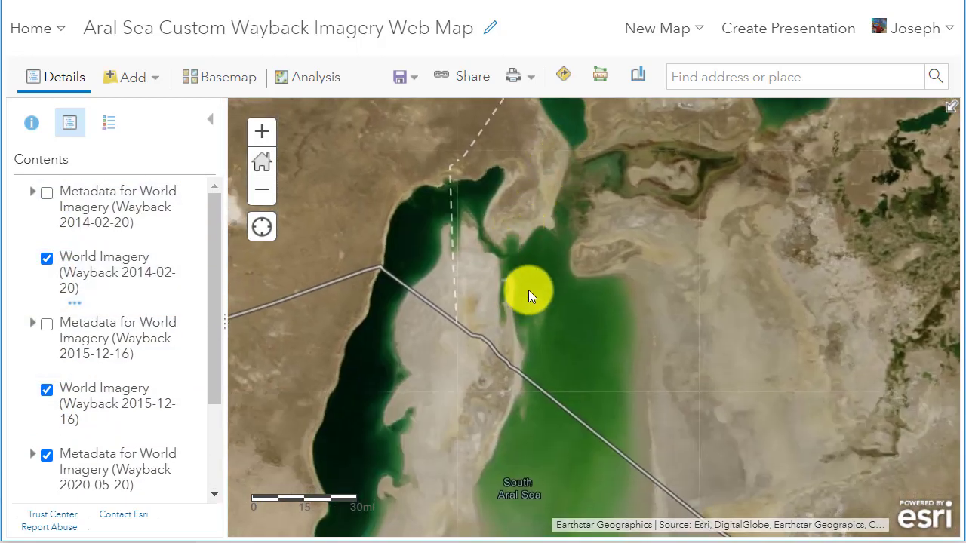
pyautogui.moveTo(529, 294); pyautogui.dragTo(642, 276)
pyautogui.moveTo(587, 304); pyautogui.dragTo(476, 384)
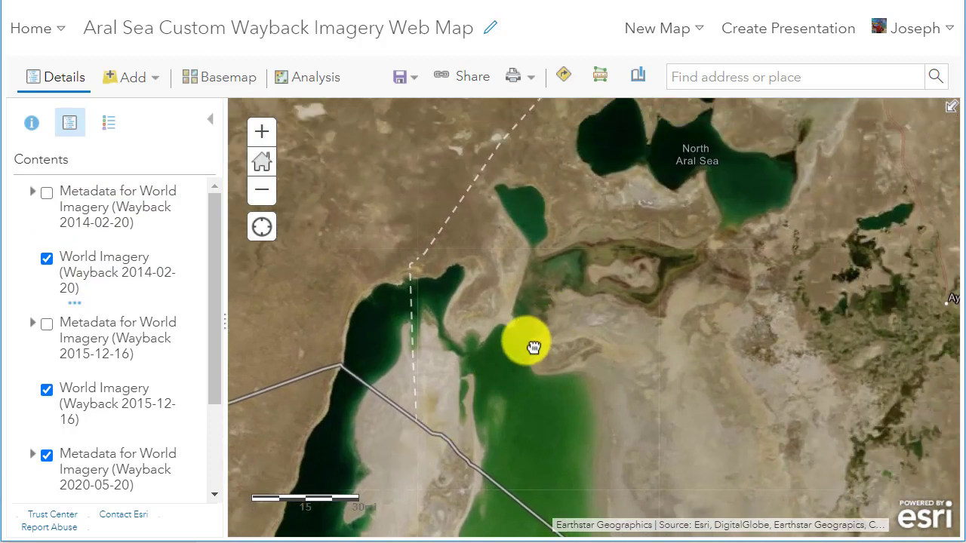
# Toggle the World Imagery (Wayback 2014-02-20) layer to compare the shoreline, then hide it and the 2015-12-16 imagery layer.
pyautogui.moveTo(533, 347); pyautogui.dragTo(501, 372)
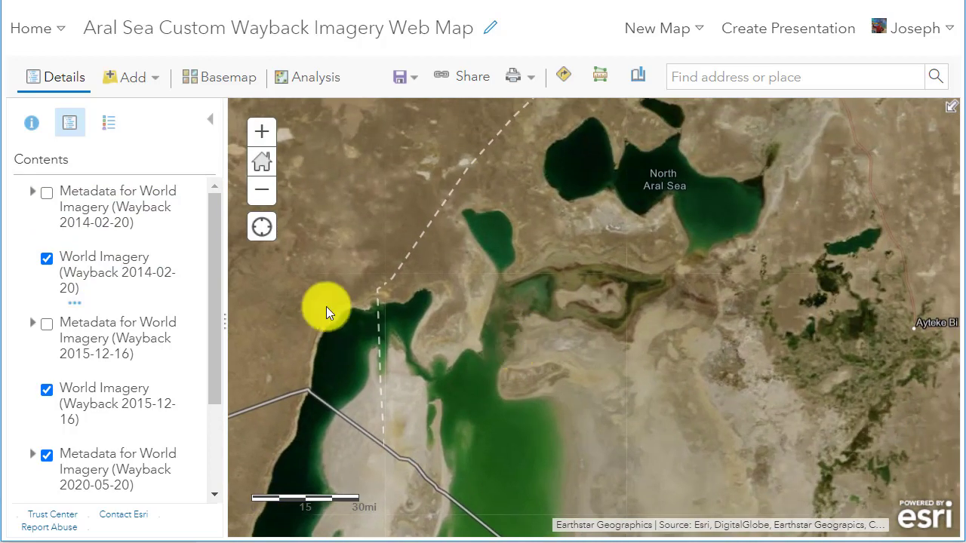
pyautogui.click(46, 260)
pyautogui.click(46, 260)
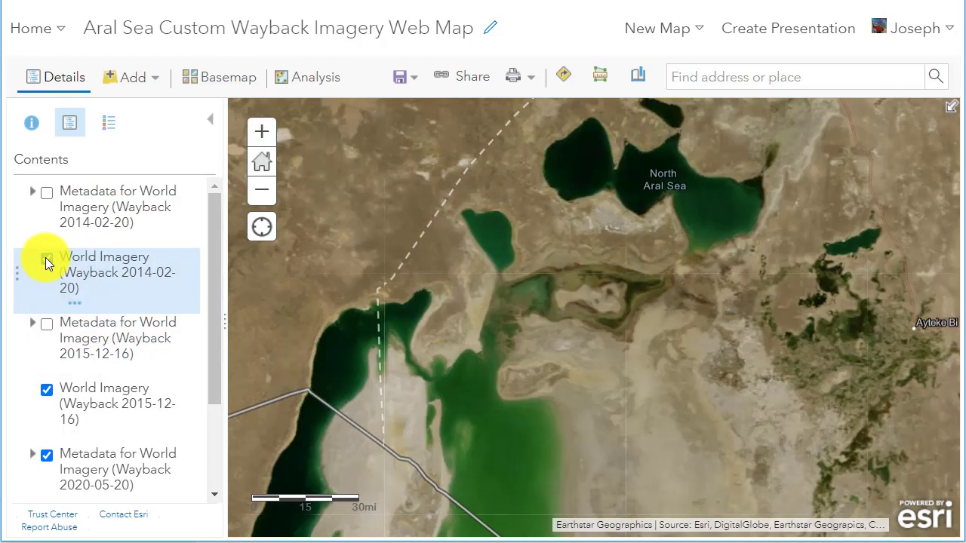
pyautogui.click(46, 261)
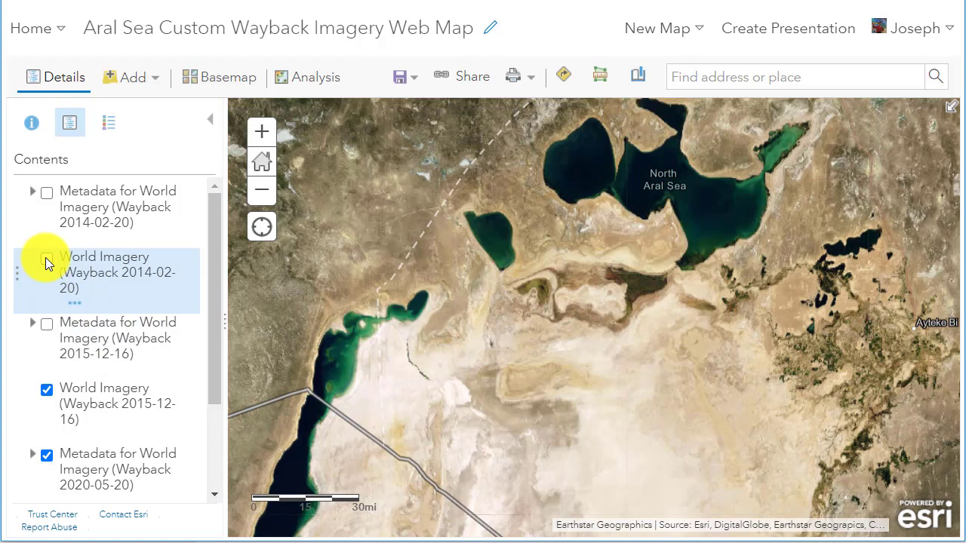
pyautogui.click(47, 389)
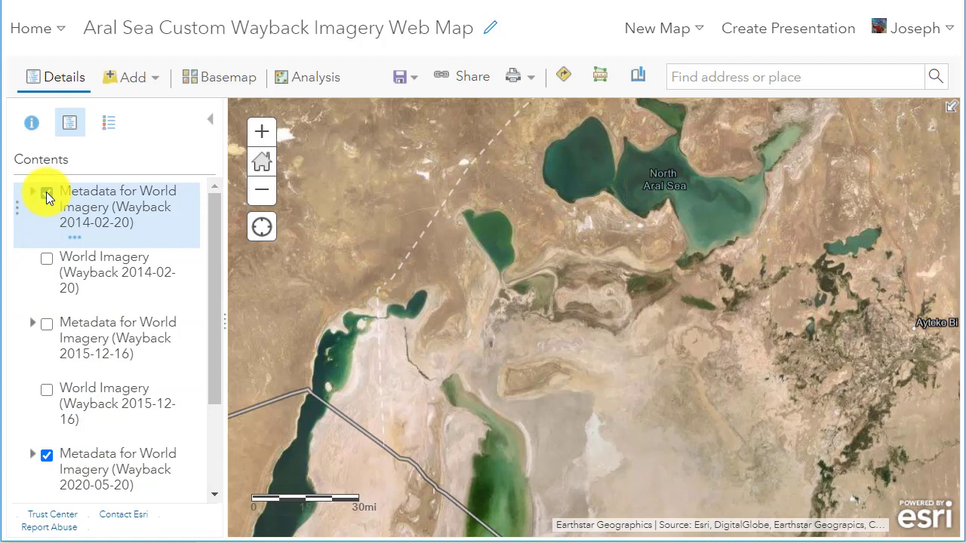
# Examine the 2020 imagery around the South Aral Sea, then hide the World Imagery (Wayback 2020-05-20) layer and its metadata layer.
pyautogui.scroll(-2, 95, 329)
pyautogui.scroll(2, 54, 220)
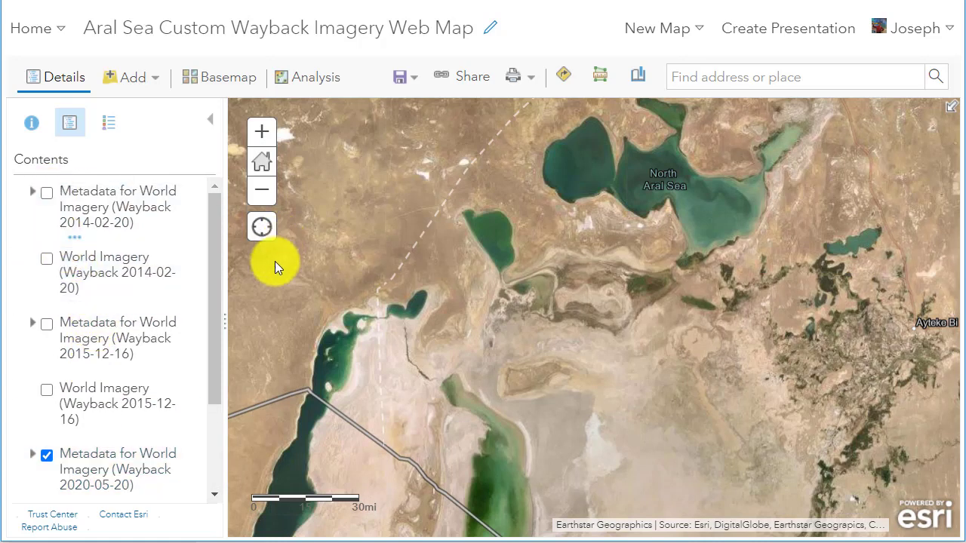
pyautogui.moveTo(276, 265); pyautogui.dragTo(317, 379)
pyautogui.scroll(1, 604, 364)
pyautogui.moveTo(603, 365); pyautogui.dragTo(534, 244)
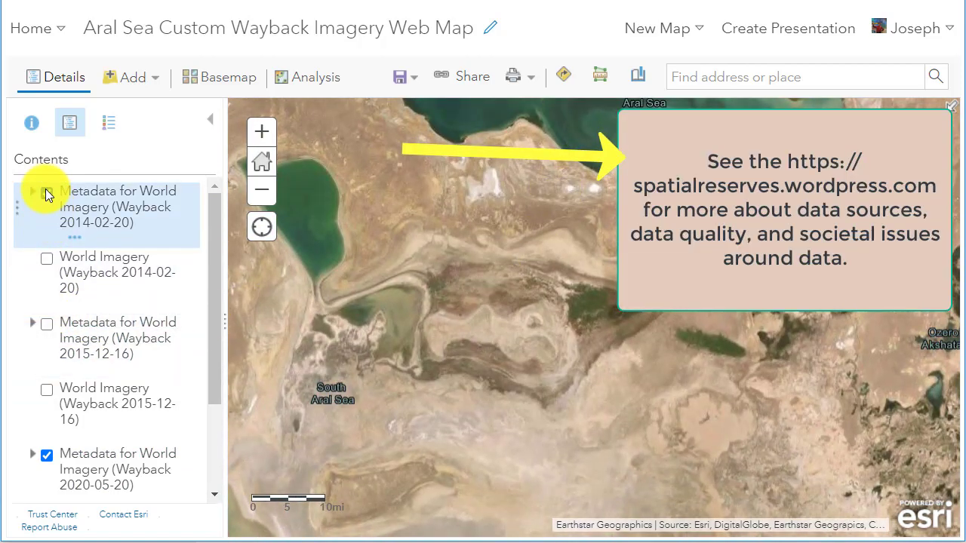
pyautogui.scroll(-3, 85, 408)
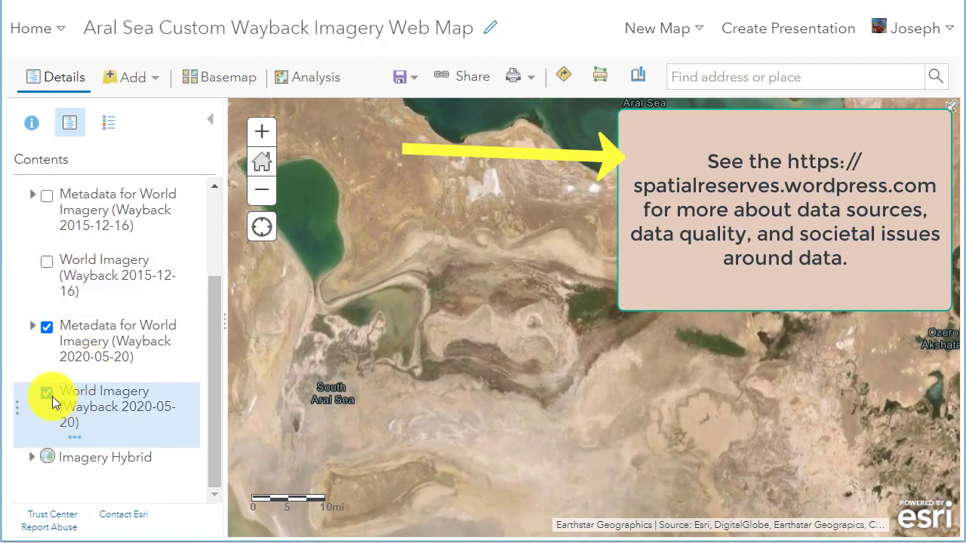
pyautogui.click(47, 328)
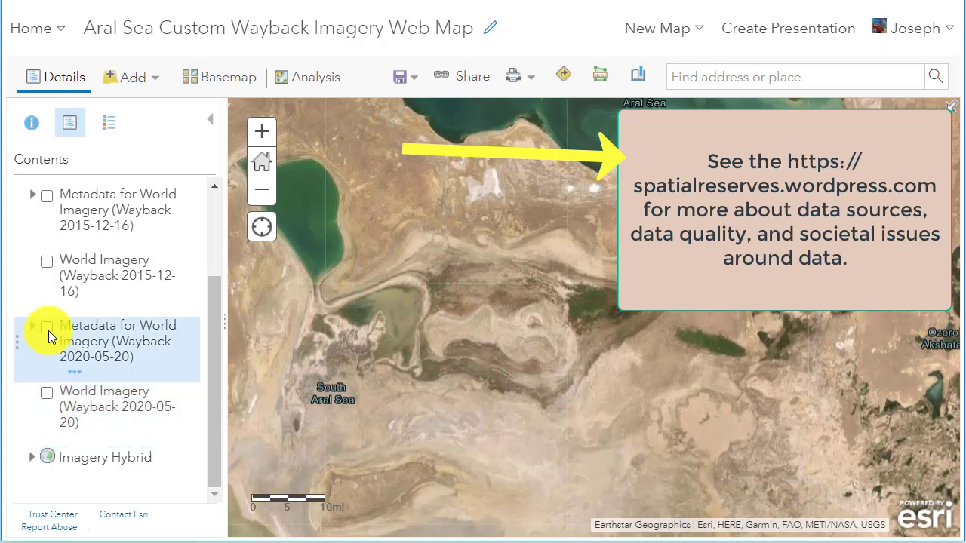
pyautogui.scroll(3, 48, 331)
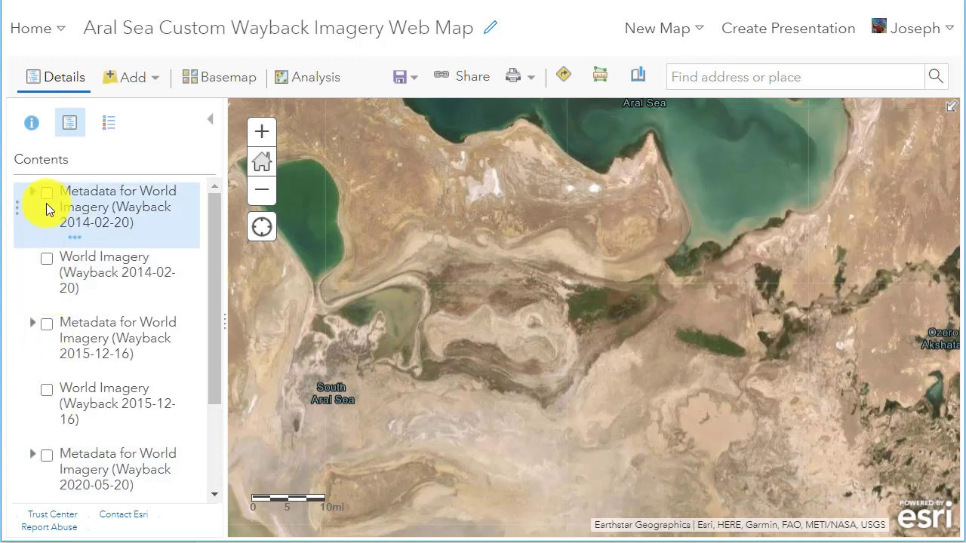
# Show the World Imagery (Wayback 2014-02-20) layer over the South Aral Sea with its metadata layer hidden.
pyautogui.click(47, 197)
pyautogui.click(47, 194)
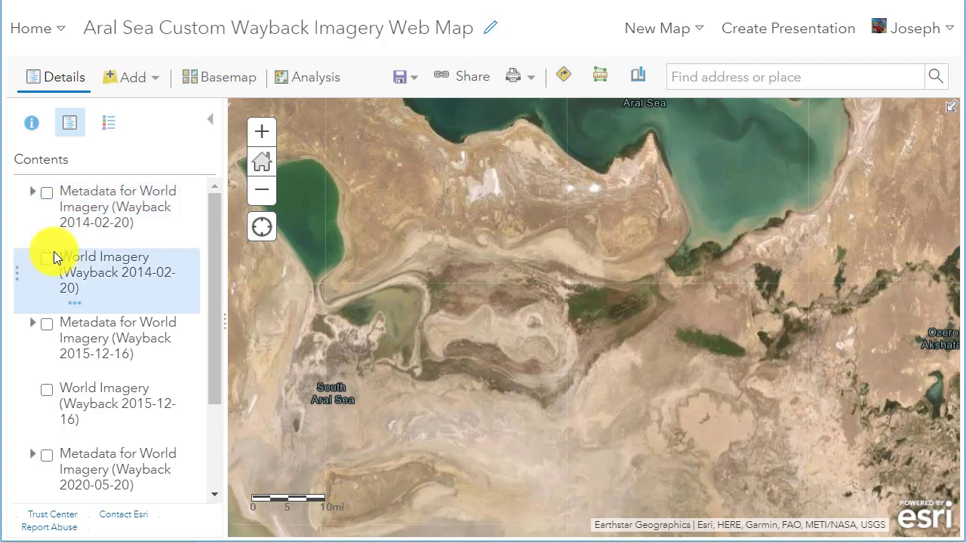
pyautogui.click(47, 258)
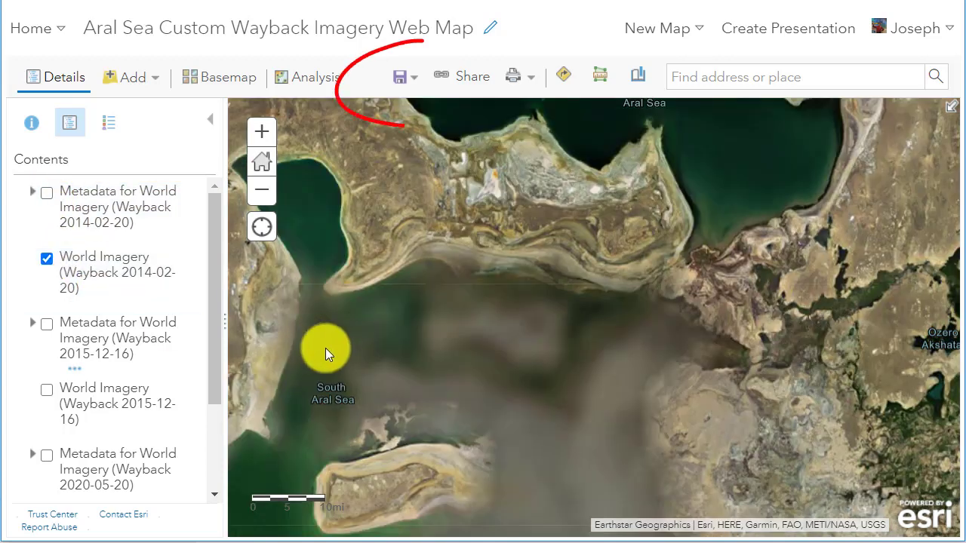
pyautogui.moveTo(438, 352); pyautogui.dragTo(550, 285)
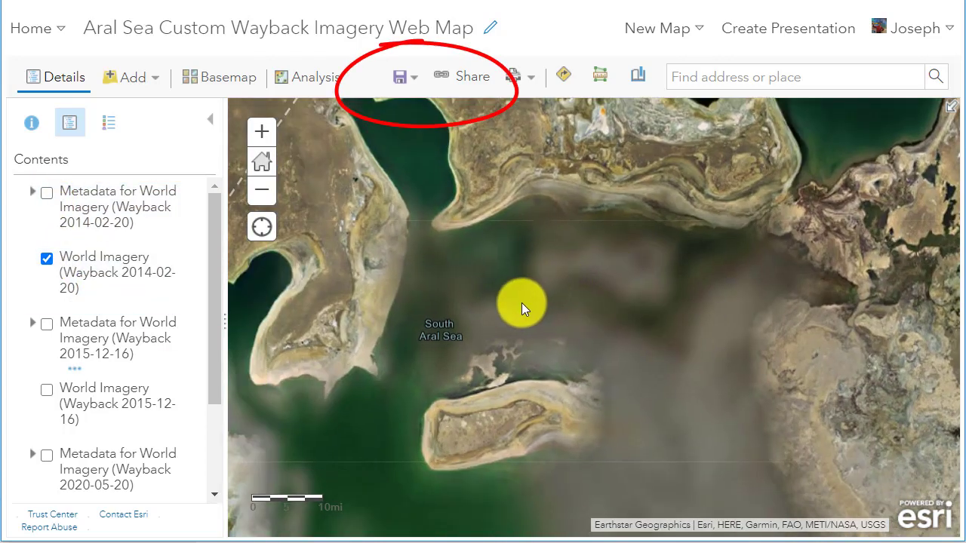
# Set the transparency of the World Imagery (Wayback 2014-02-20) layer to about 60%.
pyautogui.click(84, 302)
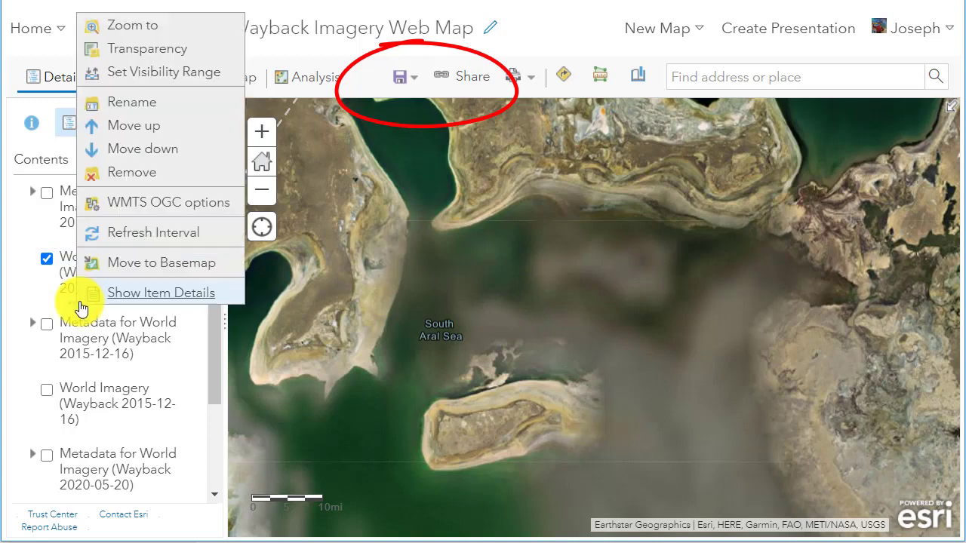
pyautogui.moveTo(153, 54)
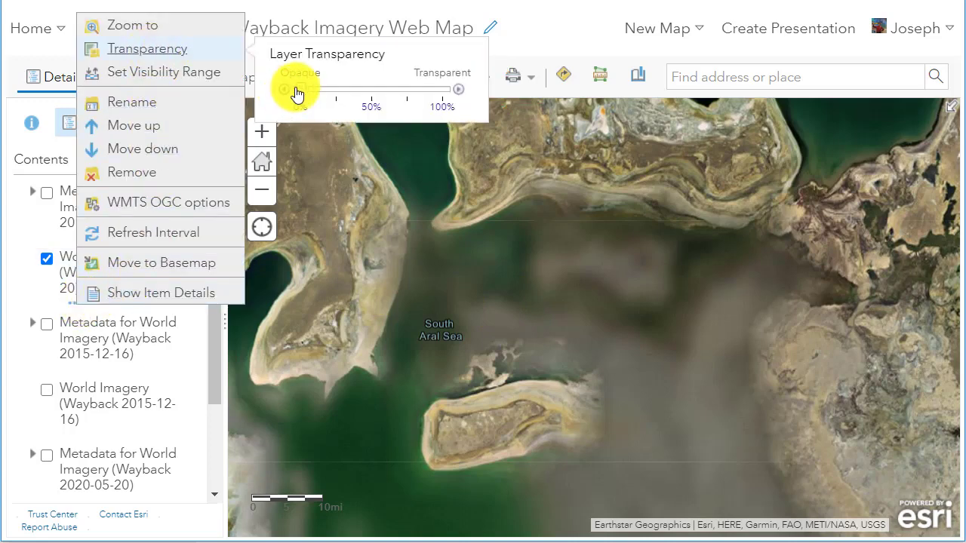
pyautogui.moveTo(297, 92); pyautogui.dragTo(388, 97)
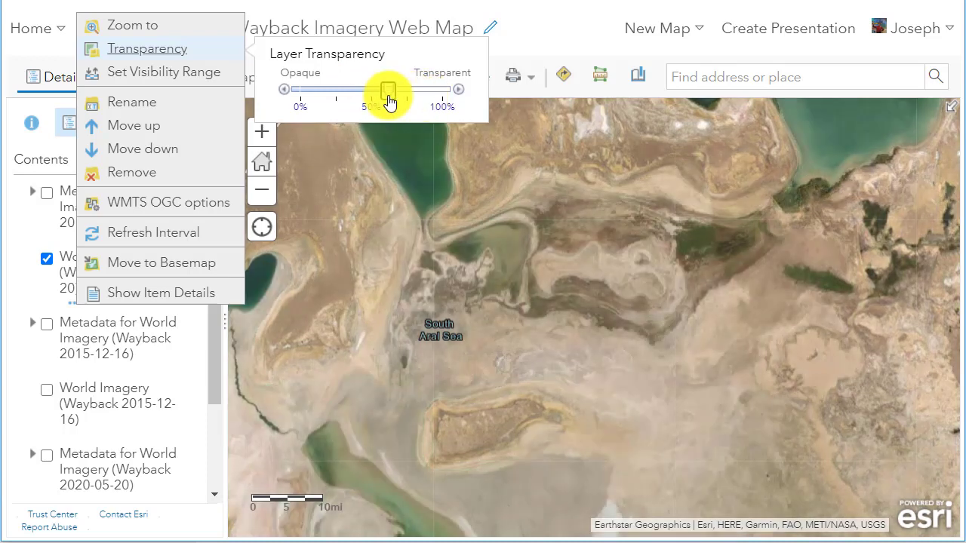
pyautogui.click(561, 140)
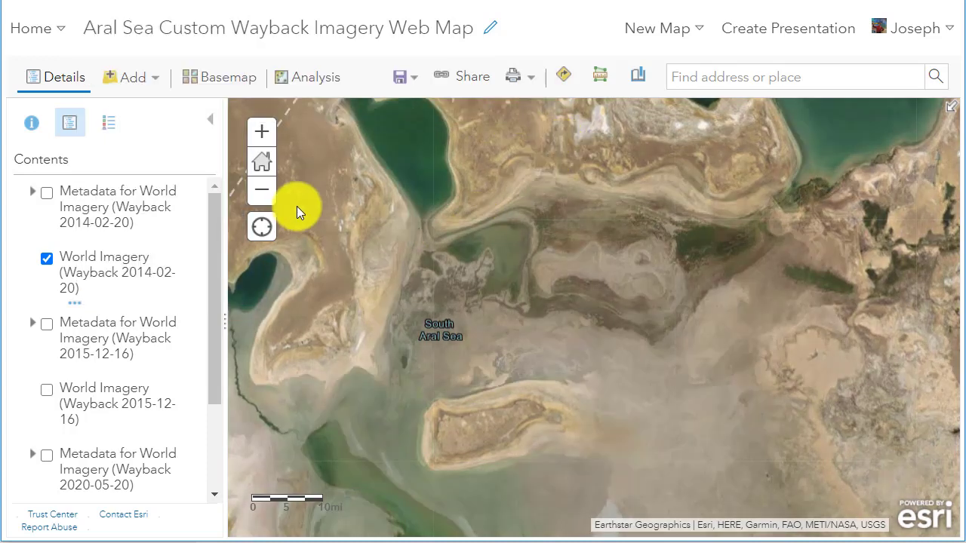
# Search all of ArcGIS Online for "ecoregions" layers to add to the map.
pyautogui.click(149, 81)
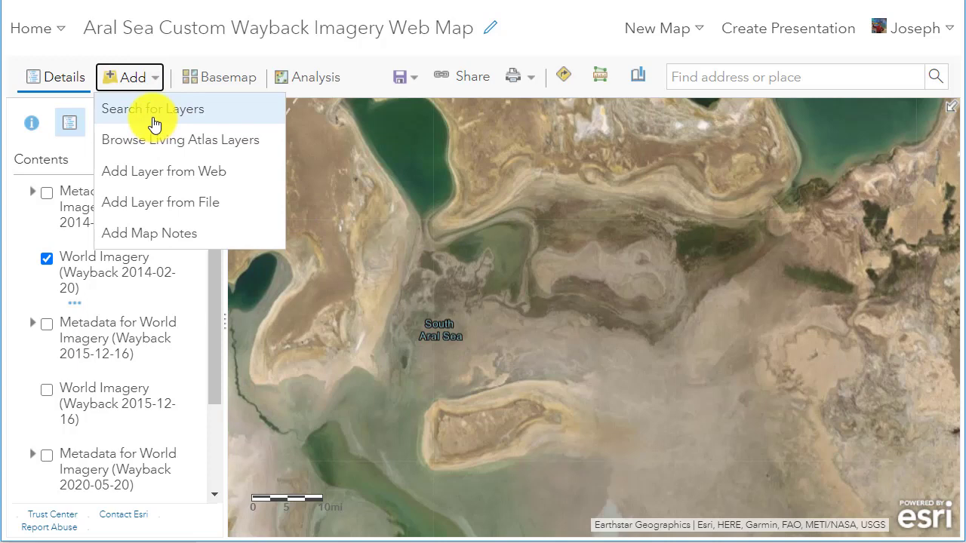
pyautogui.click(155, 124)
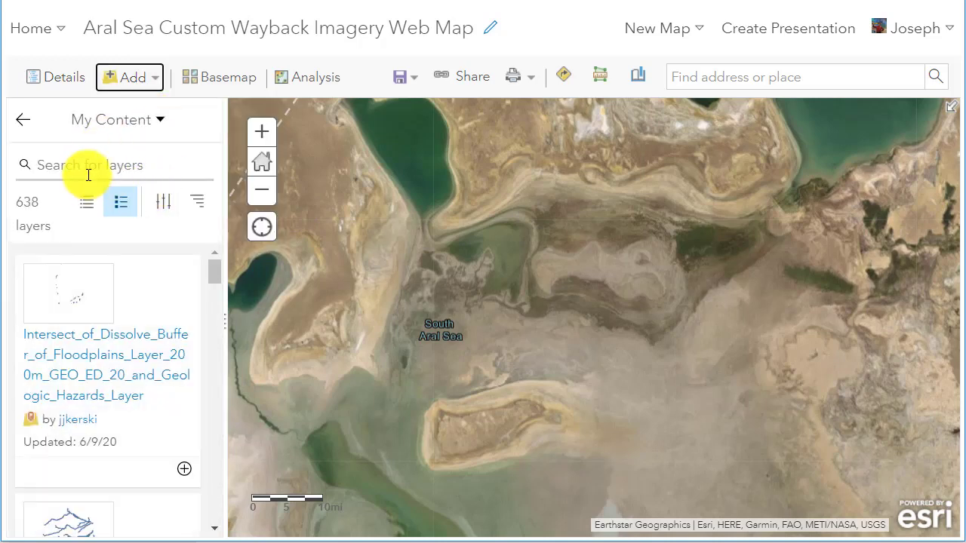
pyautogui.click(113, 120)
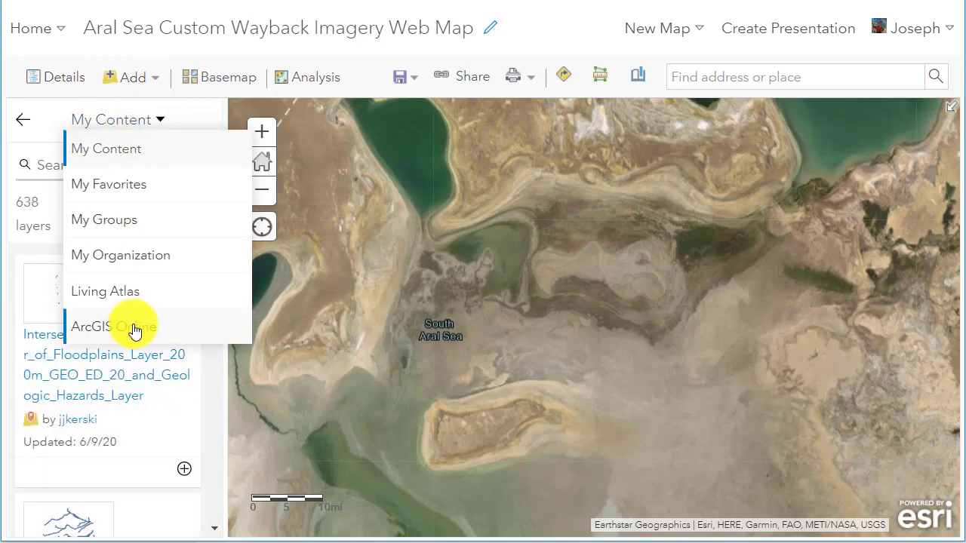
pyautogui.click(133, 330)
pyautogui.click(104, 166)
pyautogui.write('eoc')
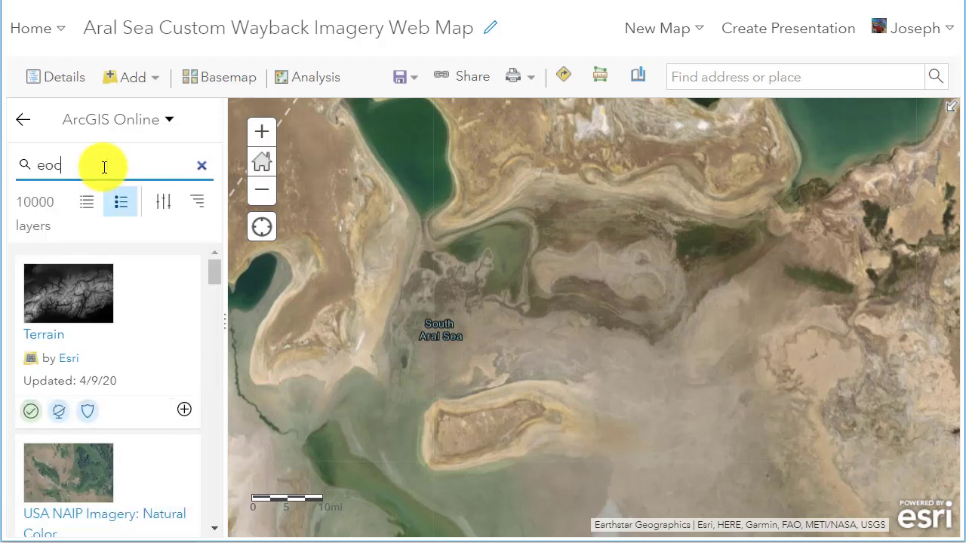
pyautogui.write('regions')
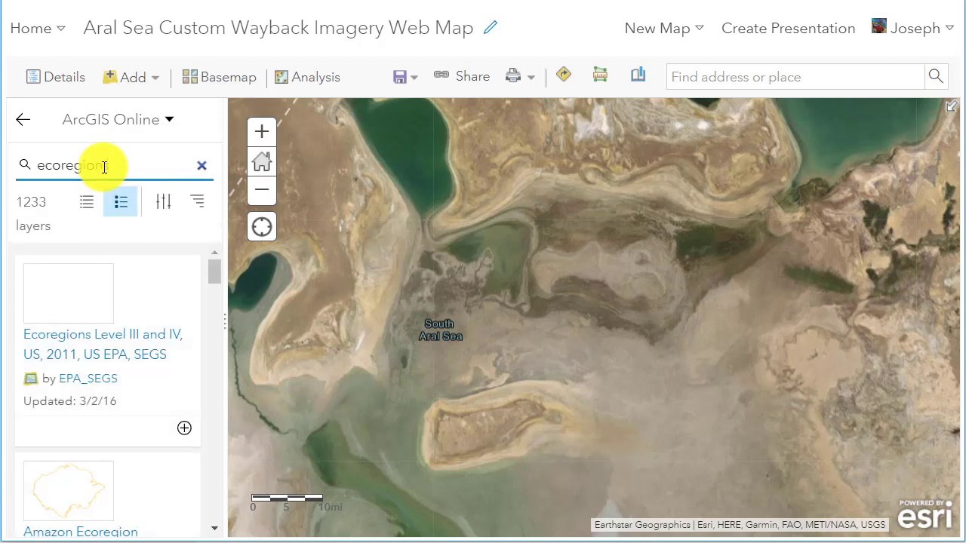
# Add the WWF Priority Ecoregions layer to the map, then clear the search and return to the map contents.
pyautogui.scroll(-4, 161, 339)
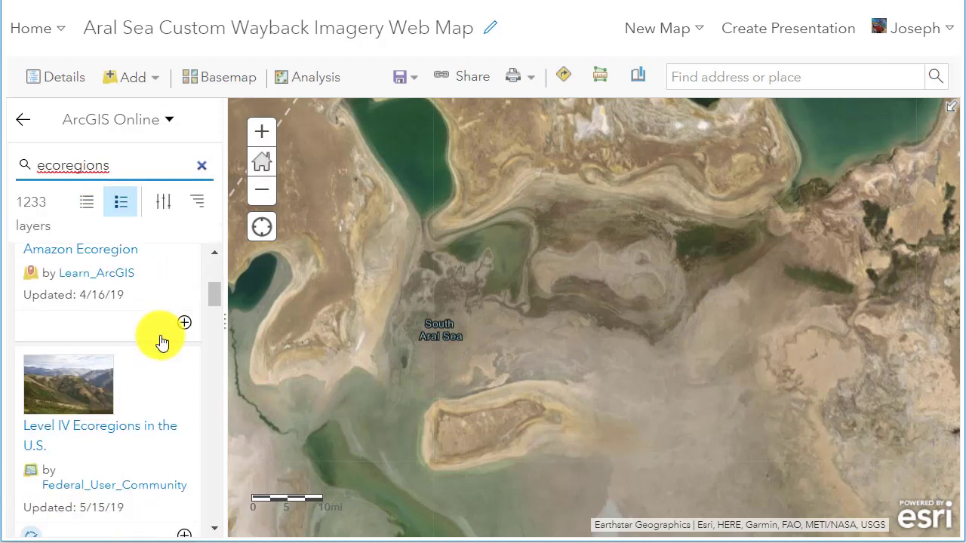
pyautogui.scroll(-1, 161, 341)
pyautogui.scroll(-3, 100, 332)
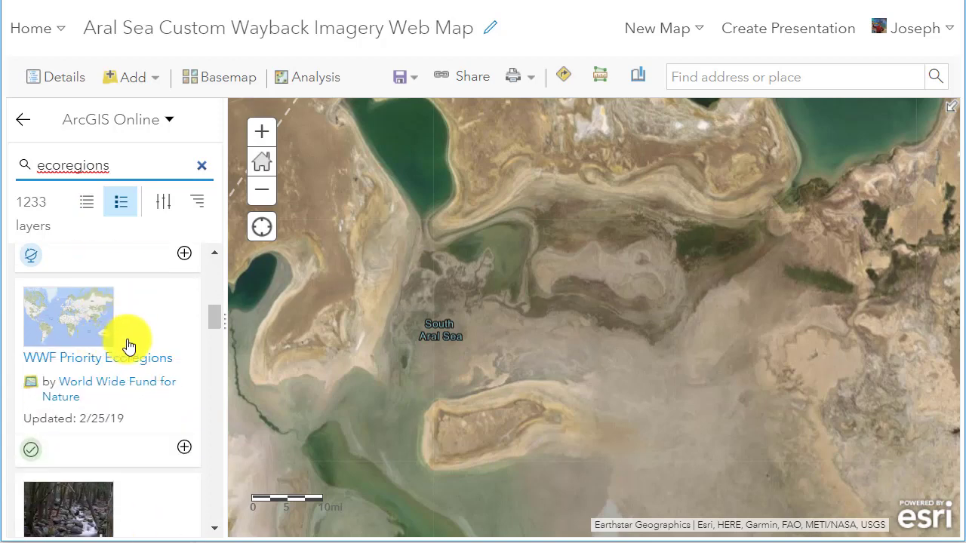
pyautogui.scroll(-1, 129, 345)
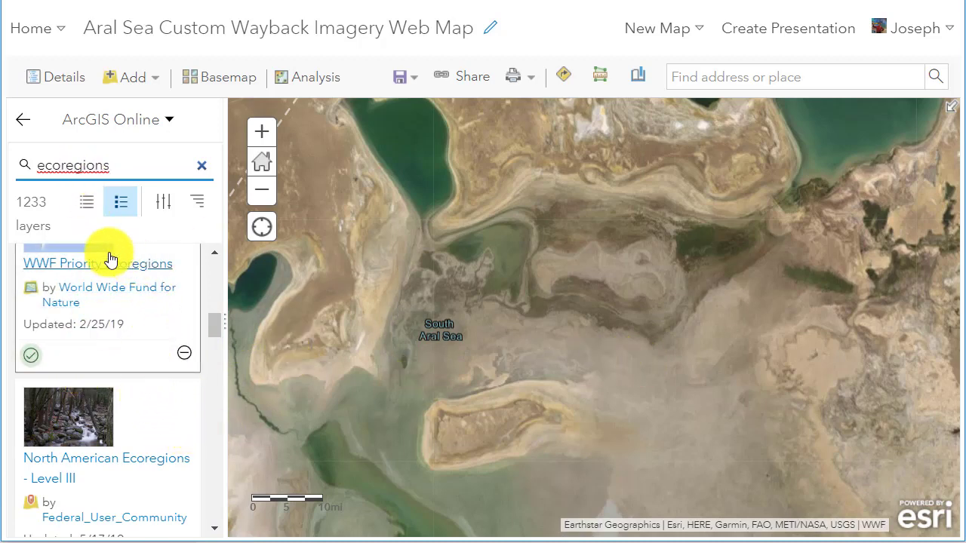
pyautogui.click(204, 164)
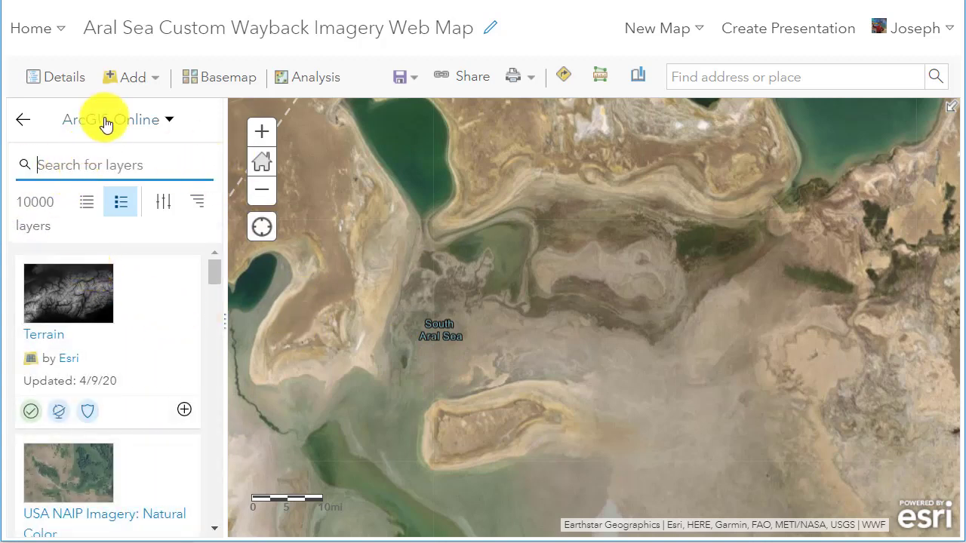
pyautogui.click(25, 122)
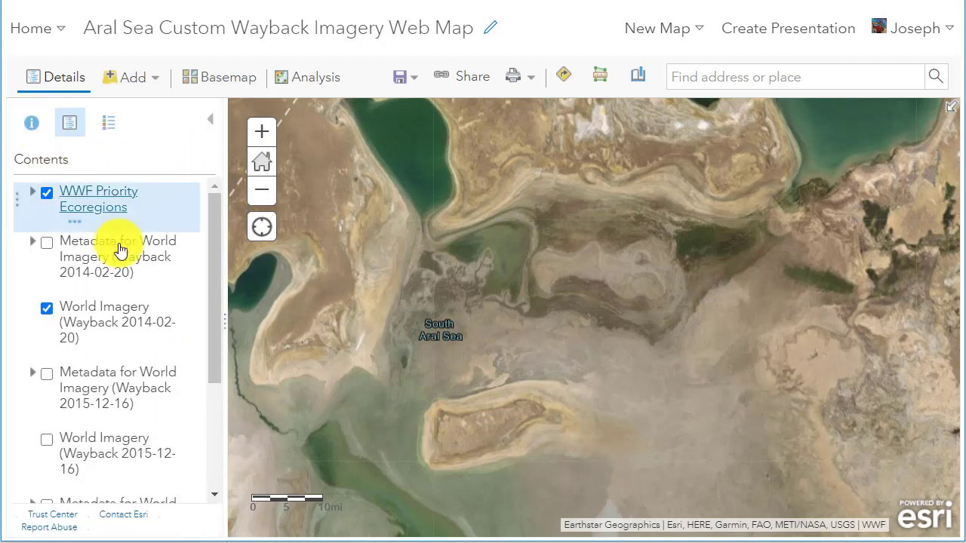
# Hide the World Imagery (Wayback 2014-02-20) layer and check the map for WWF Priority Ecoregions coverage across Central Asia.
pyautogui.scroll(-1, 416, 320)
pyautogui.scroll(-2, 439, 326)
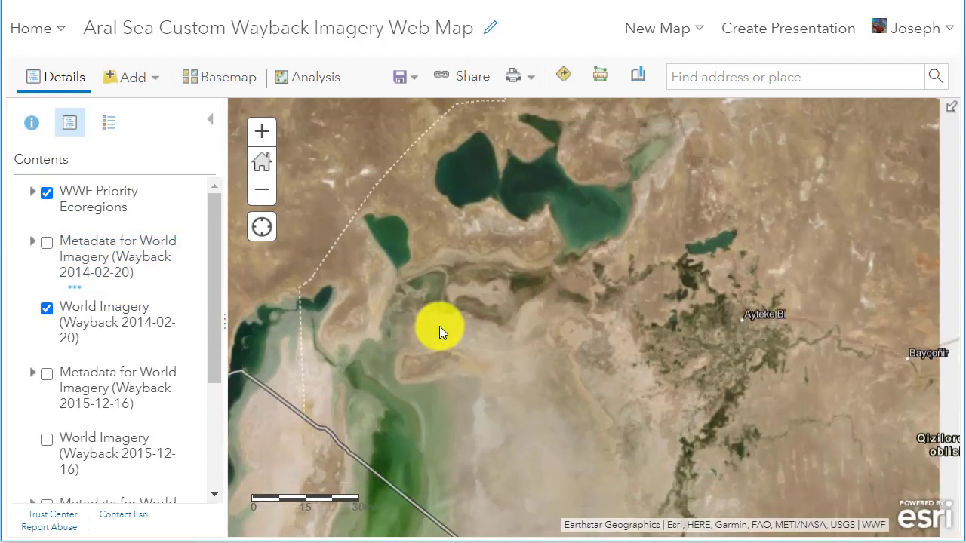
pyautogui.scroll(-2, 440, 333)
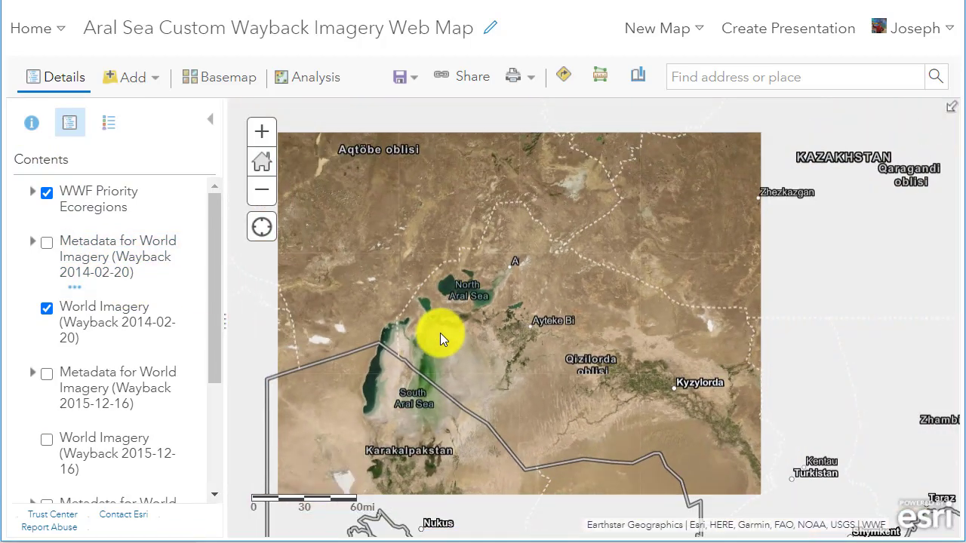
pyautogui.scroll(1, 290, 421)
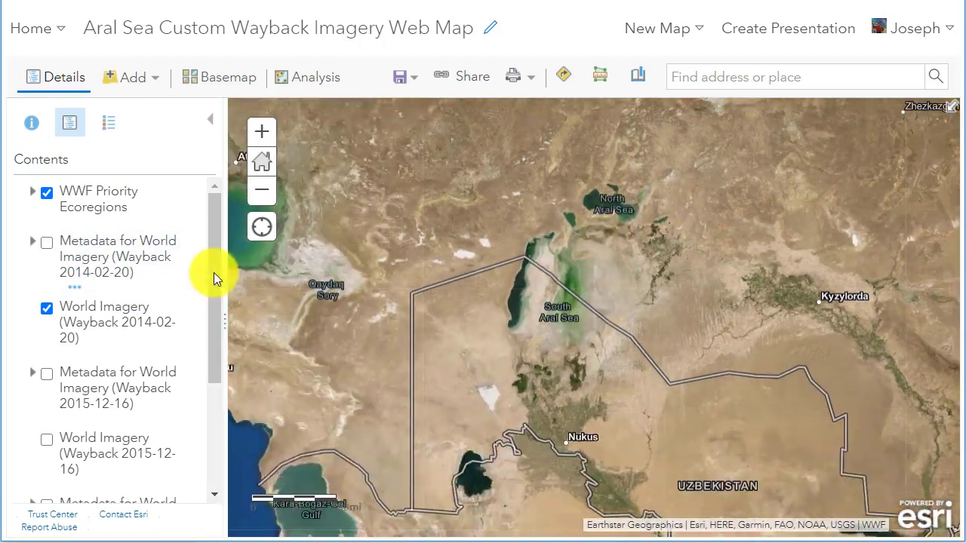
pyautogui.click(45, 309)
pyautogui.scroll(-3, 90, 418)
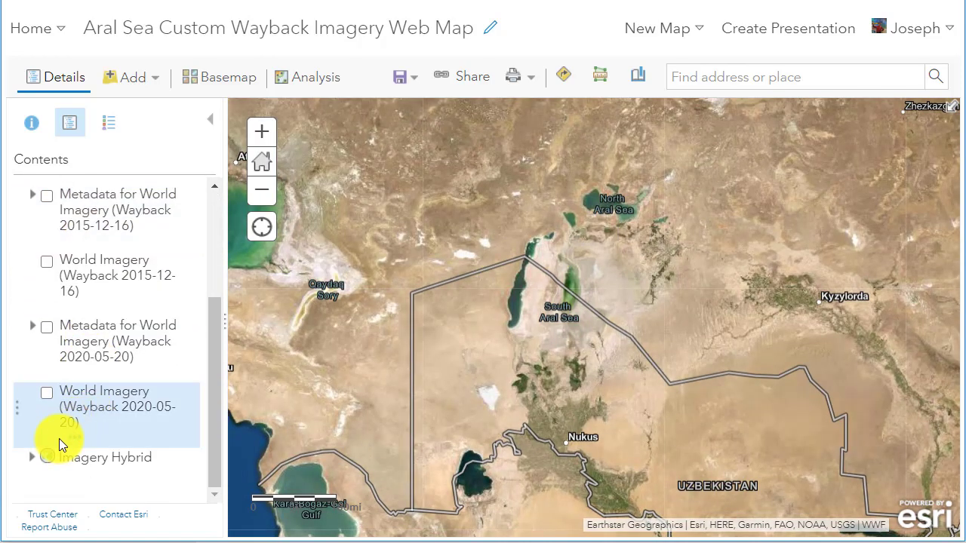
pyautogui.scroll(-1, 377, 392)
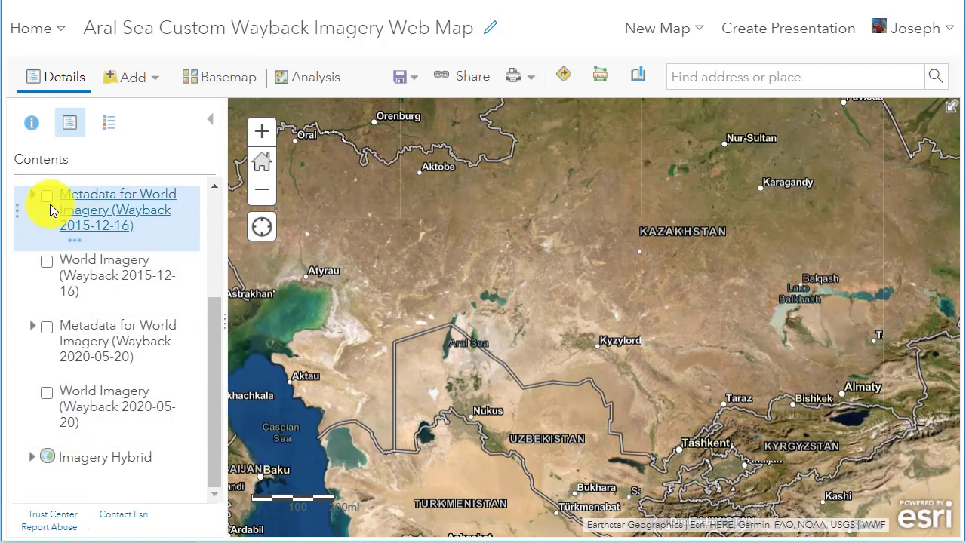
pyautogui.scroll(3, 75, 212)
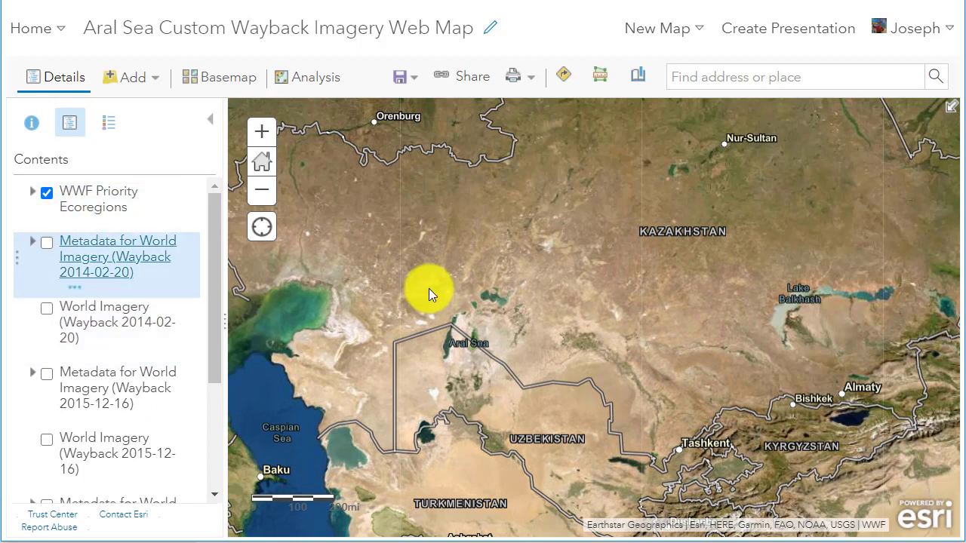
pyautogui.moveTo(556, 295); pyautogui.dragTo(608, 218)
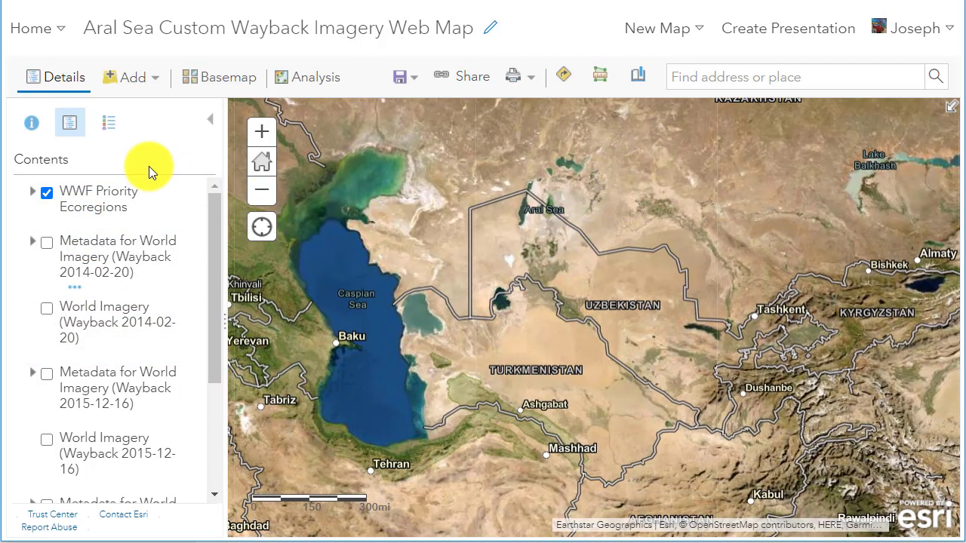
# Search ArcGIS Online again for other "ecoregions" layers.
pyautogui.click(130, 86)
pyautogui.click(131, 114)
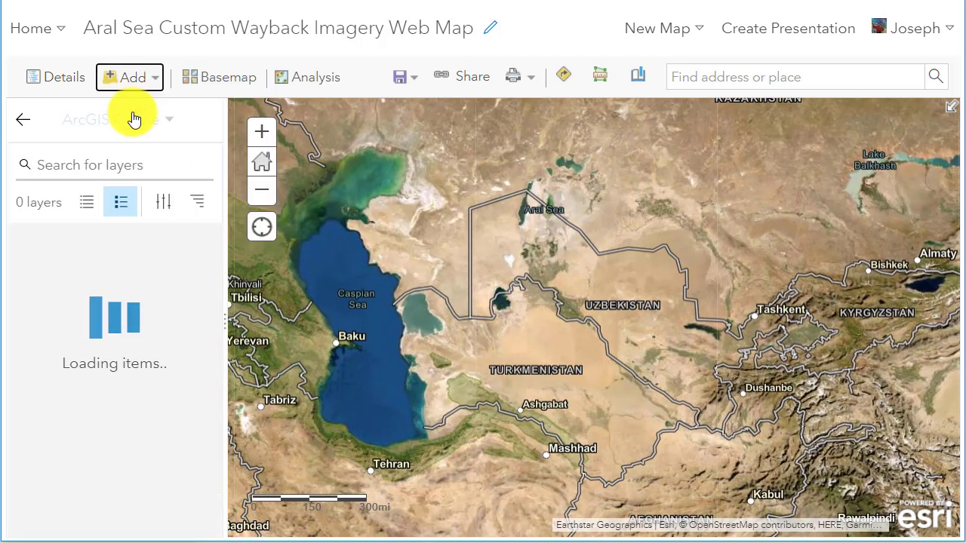
pyautogui.click(105, 165)
pyautogui.write('ecoregions')
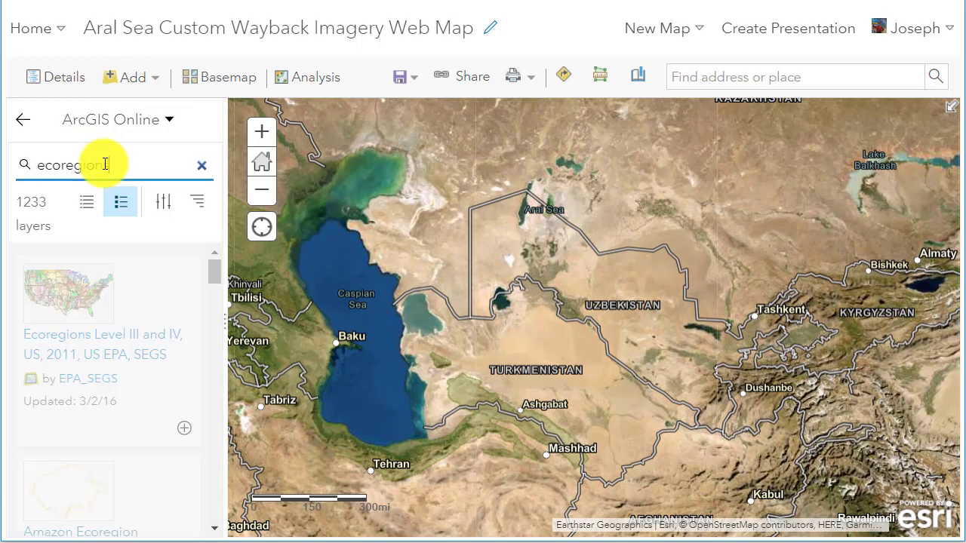
# Find the Terrestrial Ecoregions layer by EsriCanadaEducation among the search results and add it to the map.
pyautogui.scroll(-10, 162, 347)
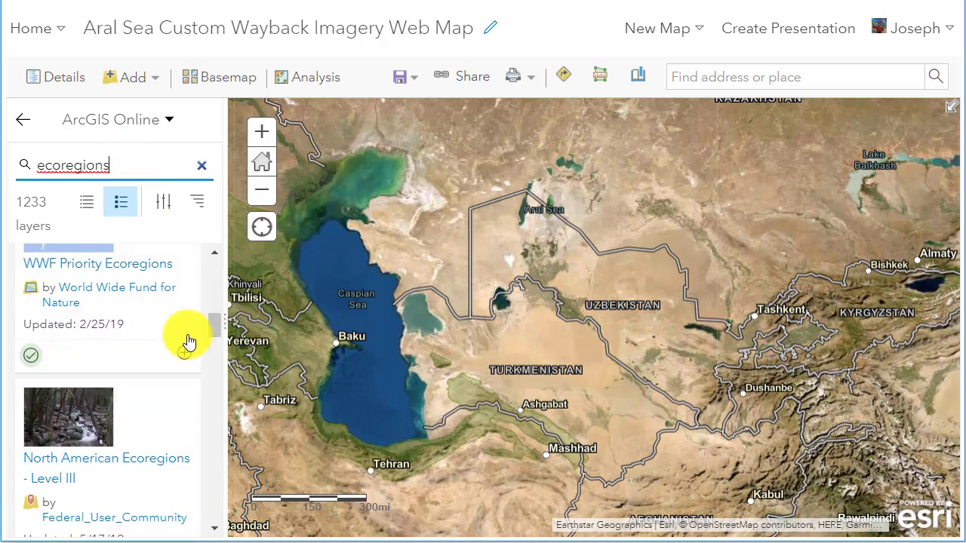
pyautogui.scroll(-4, 150, 366)
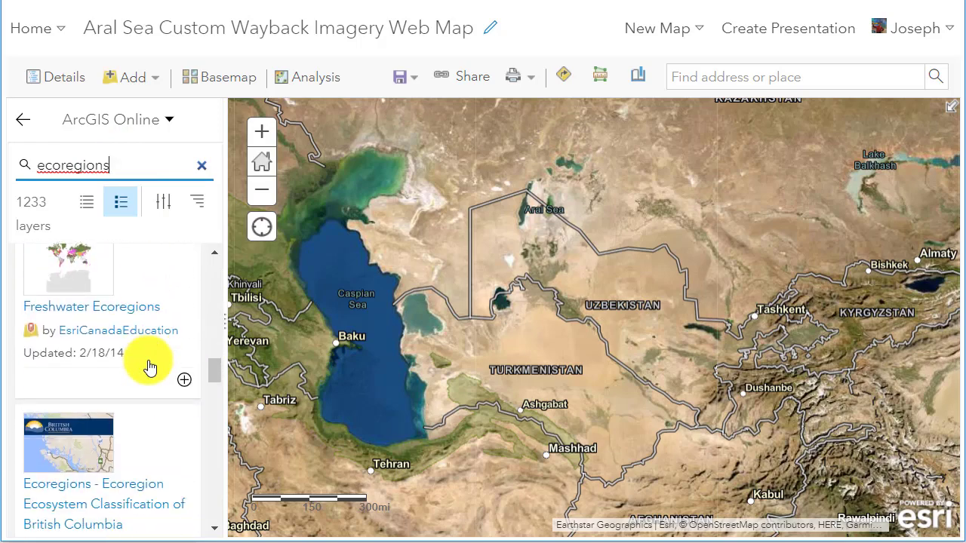
pyautogui.scroll(3, 150, 366)
pyautogui.scroll(-8, 149, 366)
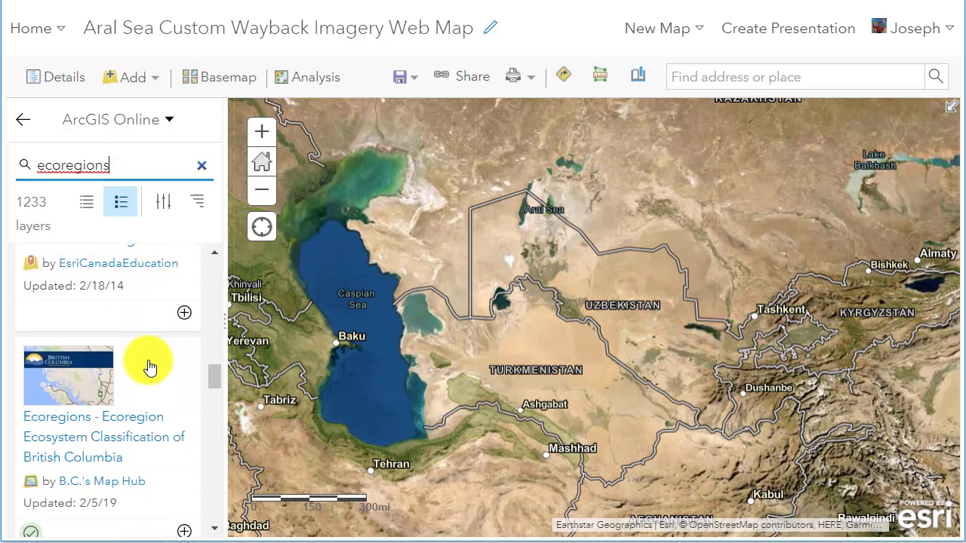
pyautogui.scroll(-2, 149, 366)
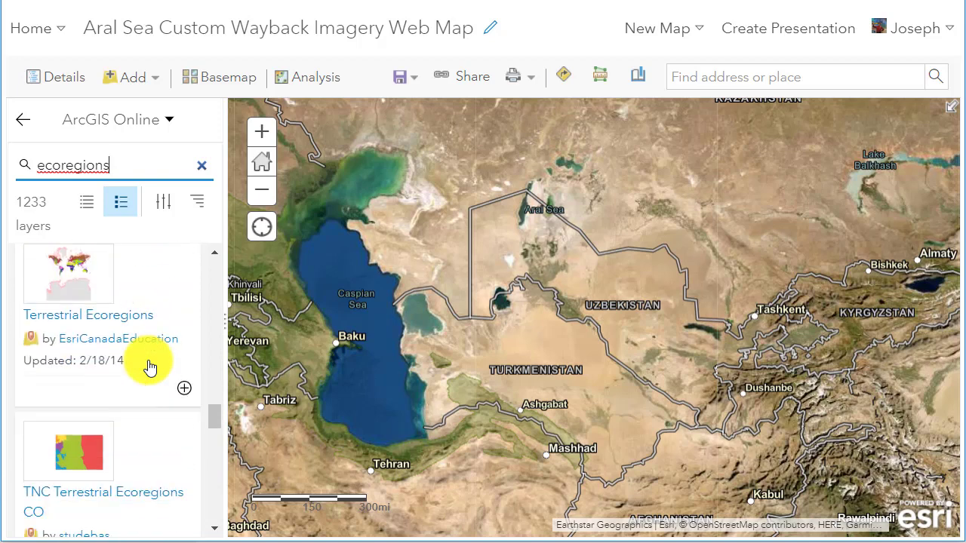
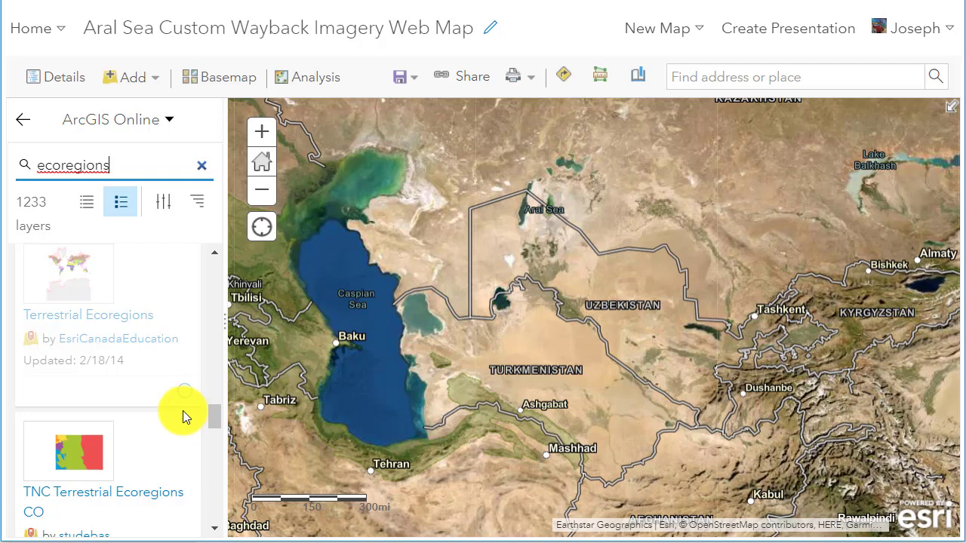
# Add the U.S. Forest Service layer Bailey's Ecoregions and Subregions Dataset to the map.
pyautogui.scroll(-3, 126, 470)
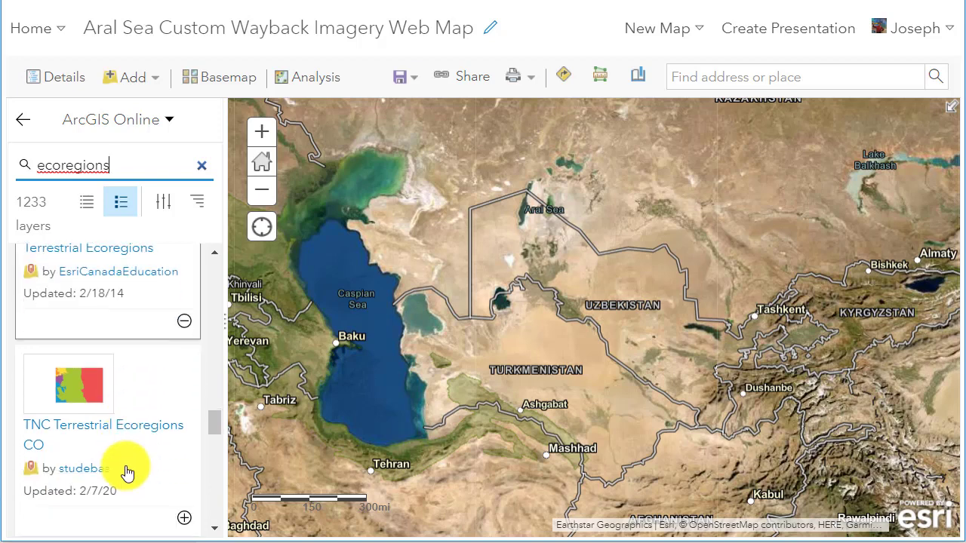
pyautogui.scroll(-3, 126, 470)
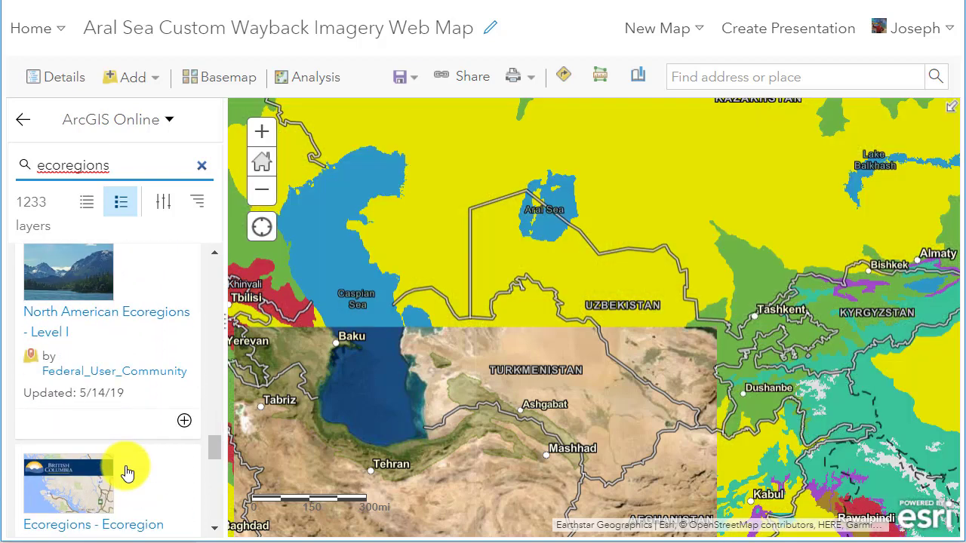
pyautogui.scroll(-6, 126, 470)
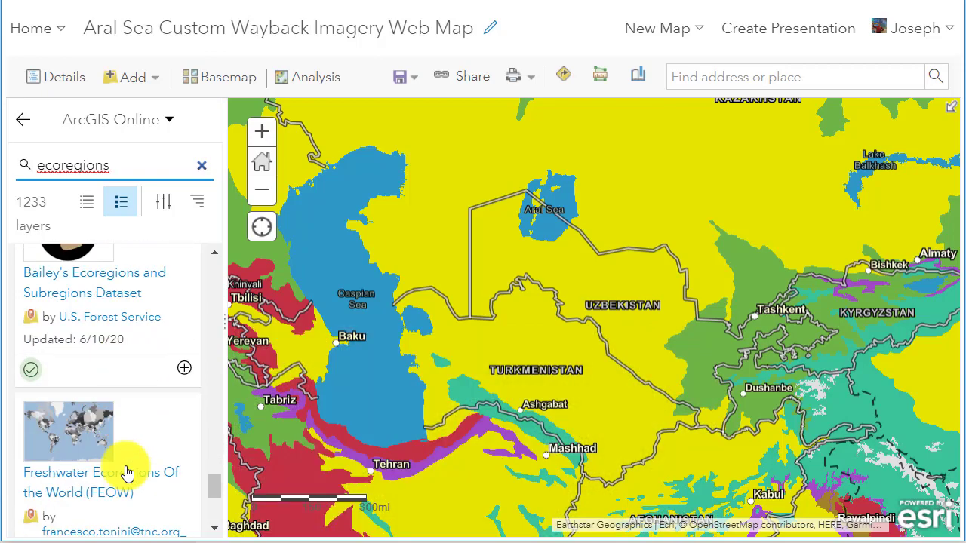
pyautogui.scroll(2, 126, 473)
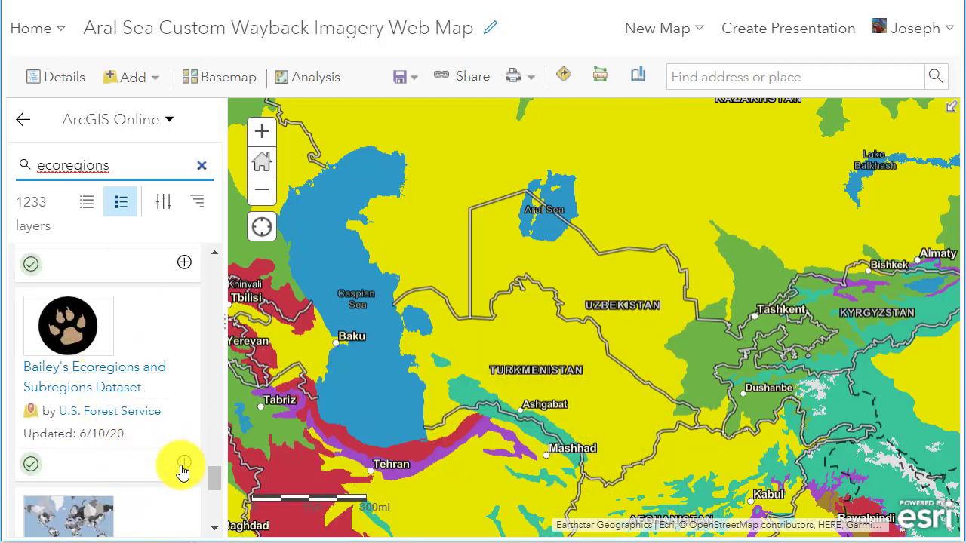
pyautogui.scroll(-3, 134, 446)
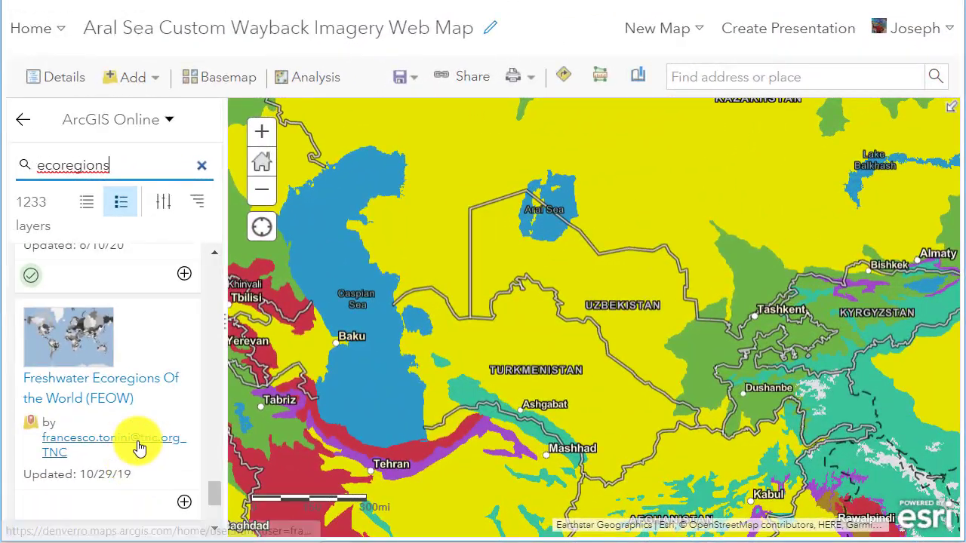
pyautogui.scroll(3, 138, 446)
pyautogui.click(179, 461)
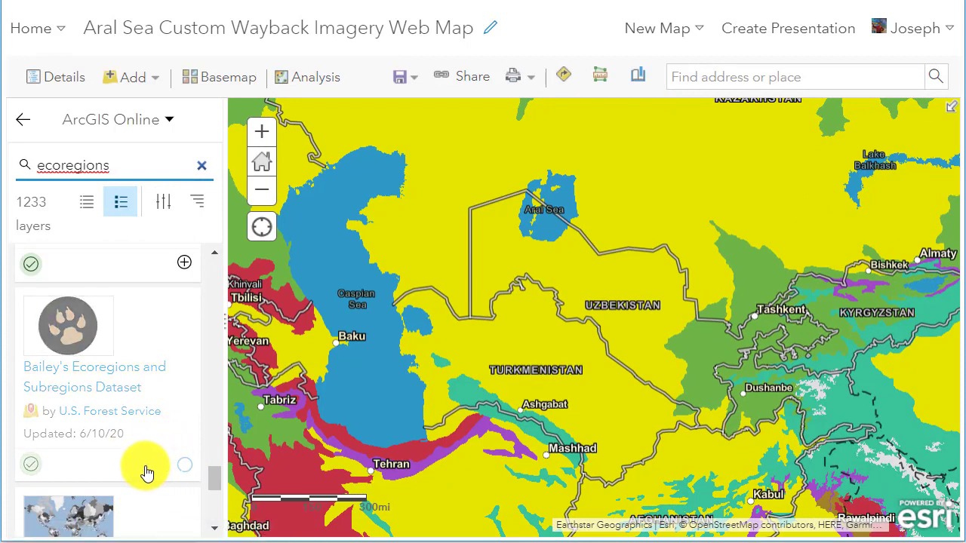
# Examine the remaining ecoregions search results for other layers that could cover the Aral Sea region.
pyautogui.scroll(-3, 147, 473)
pyautogui.scroll(-3, 148, 473)
pyautogui.scroll(-3, 147, 473)
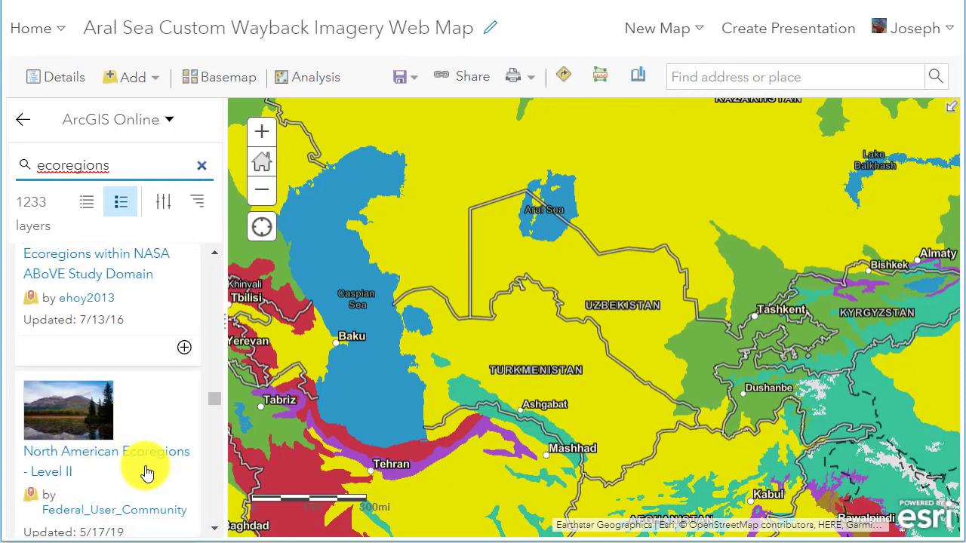
pyautogui.scroll(1, 147, 473)
pyautogui.scroll(-2, 147, 473)
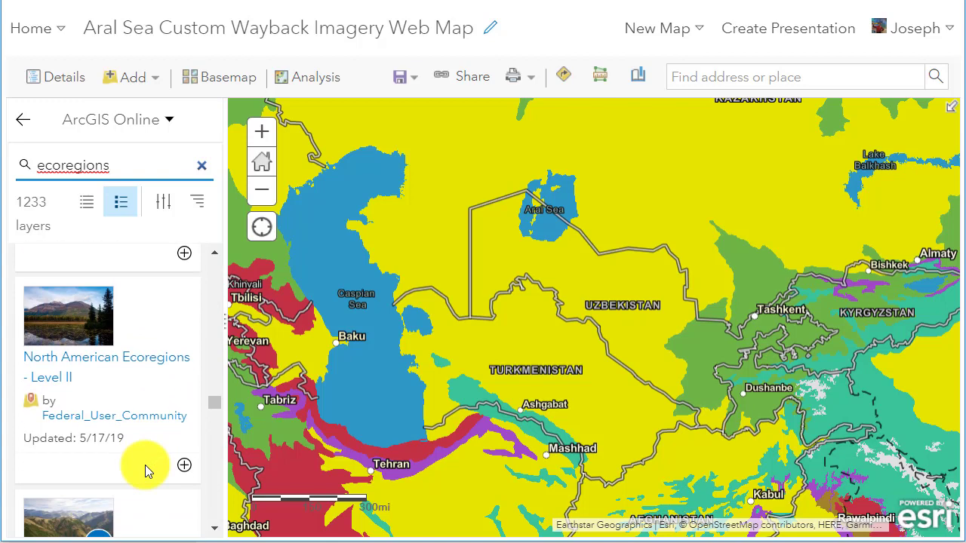
pyautogui.scroll(-3, 147, 473)
pyautogui.scroll(-5, 147, 473)
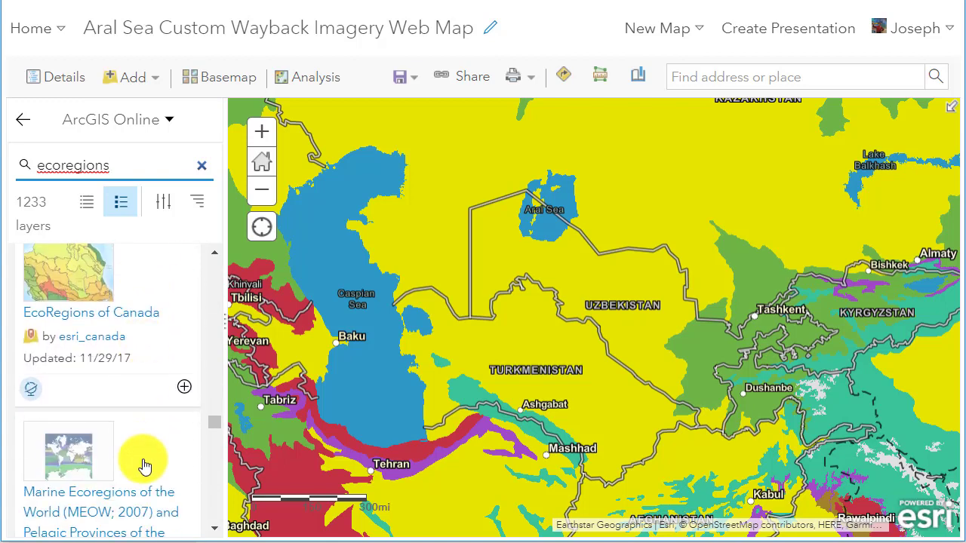
pyautogui.scroll(-1, 143, 452)
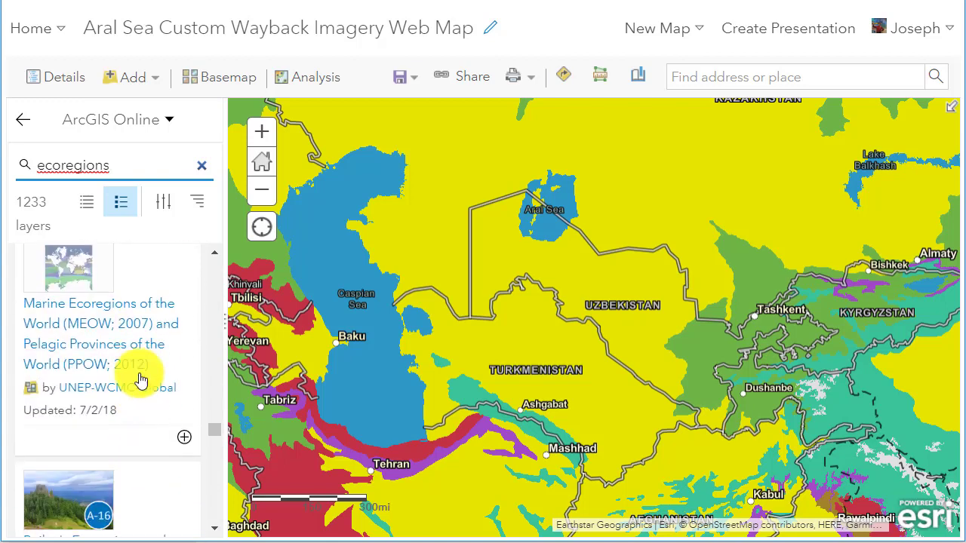
# Return to the map contents, hide the Bailey's Ecoregions by Domain layer and zoom in on the South Aral Sea.
pyautogui.click(24, 120)
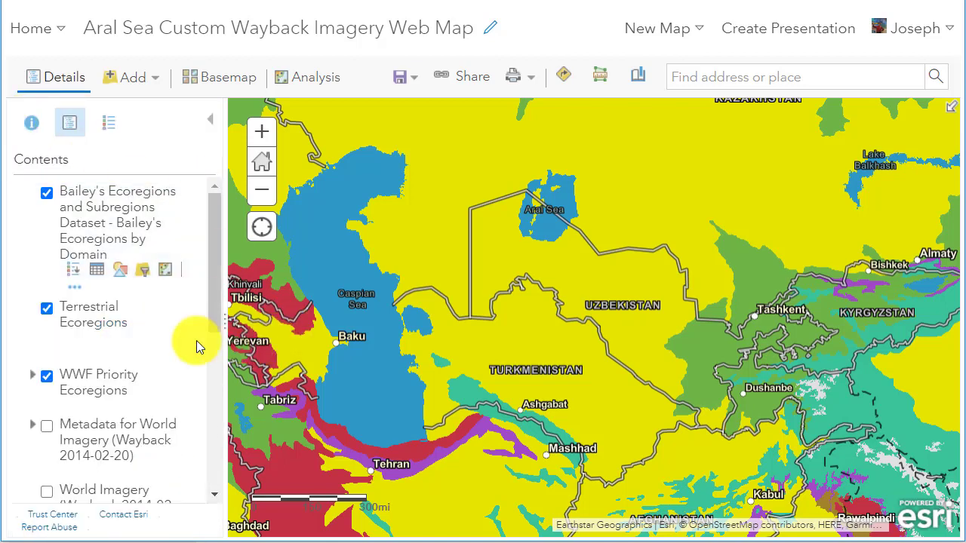
pyautogui.click(47, 194)
pyautogui.scroll(1, 611, 330)
pyautogui.moveTo(565, 271); pyautogui.dragTo(557, 381)
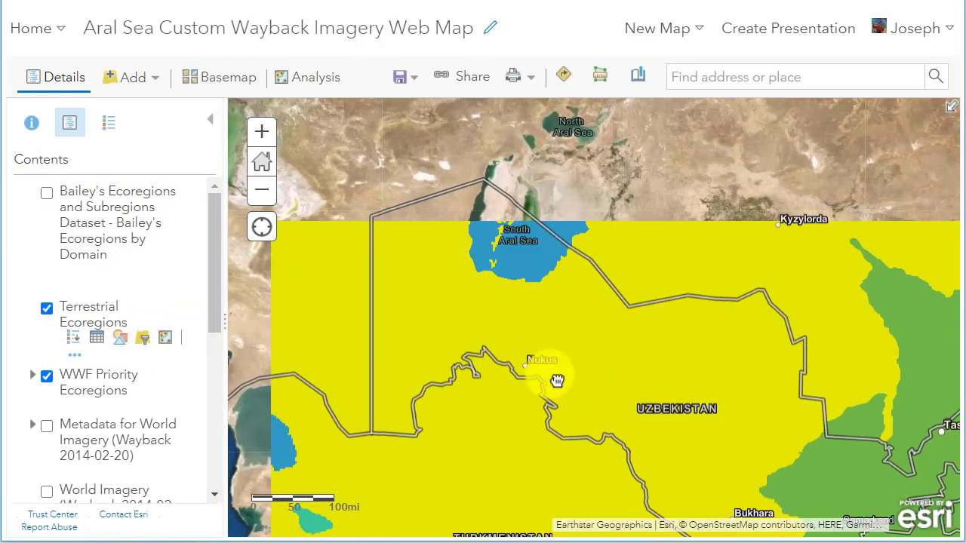
pyautogui.scroll(1, 537, 277)
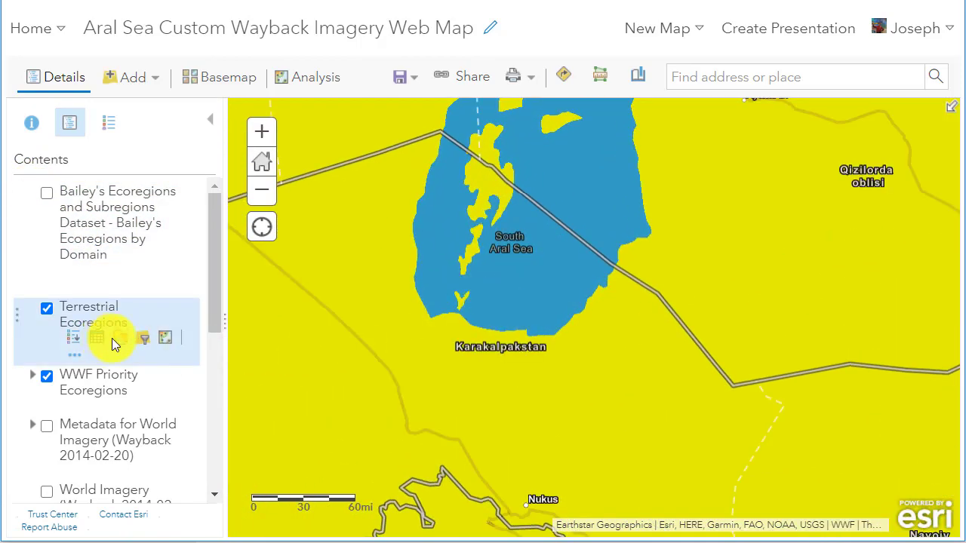
# Show the map legend and inspect the attributes of the terrestrial ecoregion just south-east of the South Aral Sea.
pyautogui.click(109, 124)
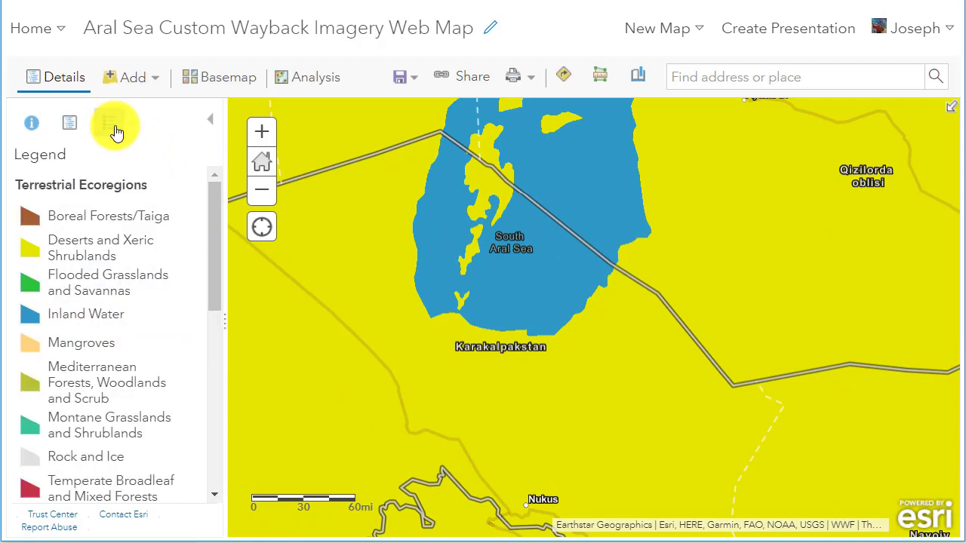
pyautogui.click(626, 363)
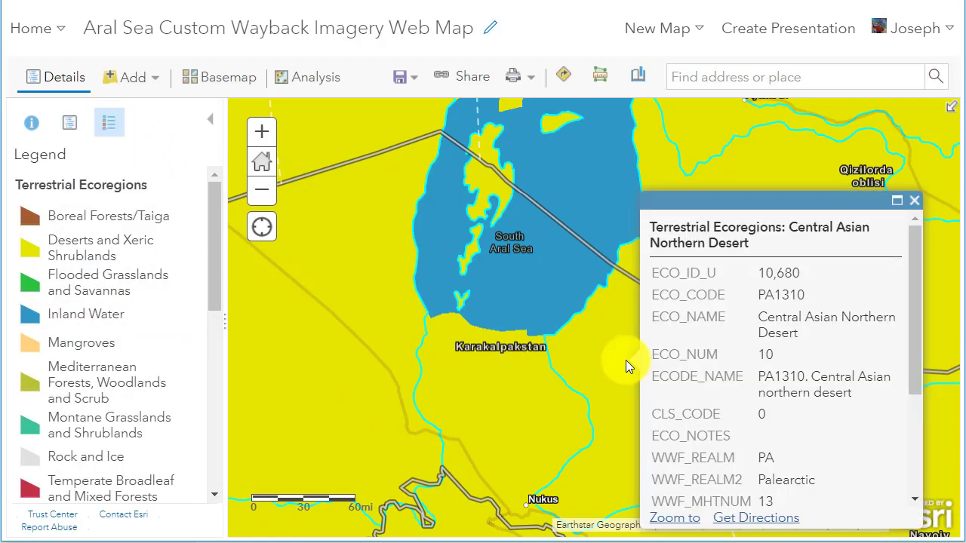
pyautogui.scroll(-1, 591, 377)
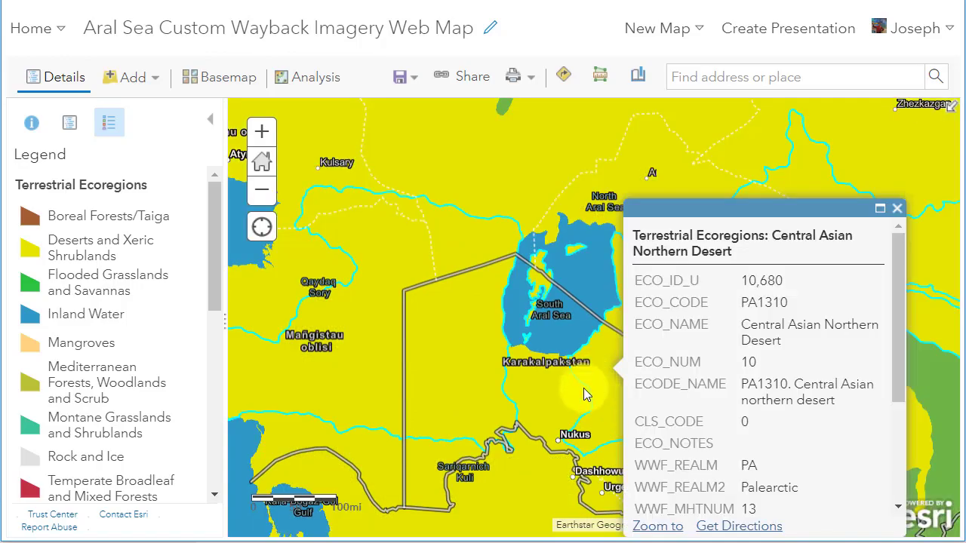
# Inspect the attributes of the green terrestrial ecoregion near Tashkent, east of the Aral Sea, and view it in its wider region.
pyautogui.moveTo(953, 415); pyautogui.dragTo(772, 203)
pyautogui.click(772, 204)
pyautogui.moveTo(377, 291); pyautogui.dragTo(492, 345)
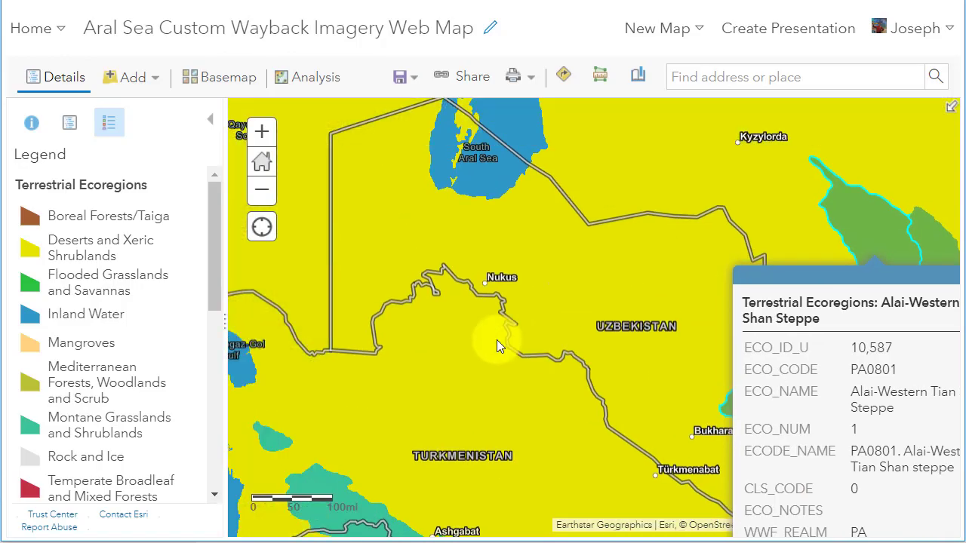
pyautogui.scroll(-1, 496, 345)
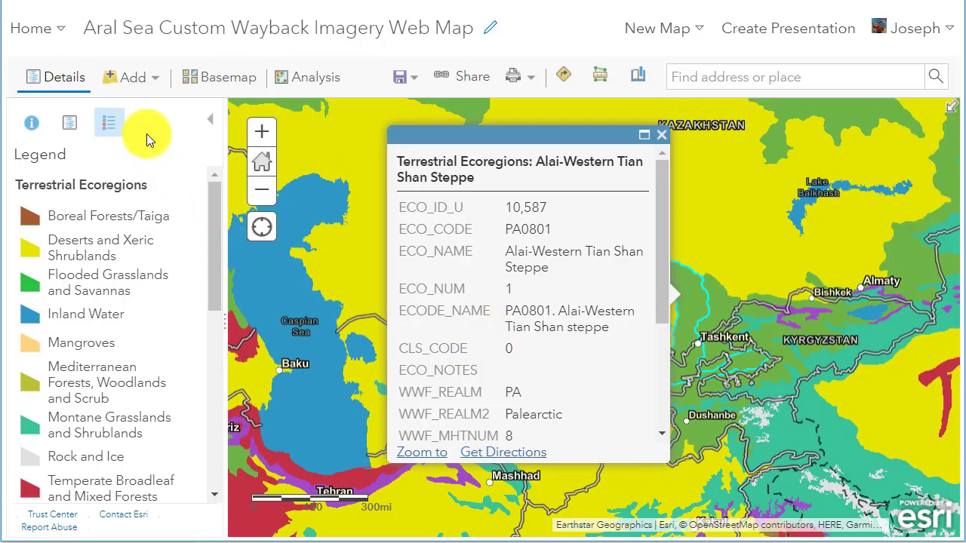
# Search ArcGIS Online for "mean precipitation" layers to add to the map.
pyautogui.click(135, 79)
pyautogui.click(165, 114)
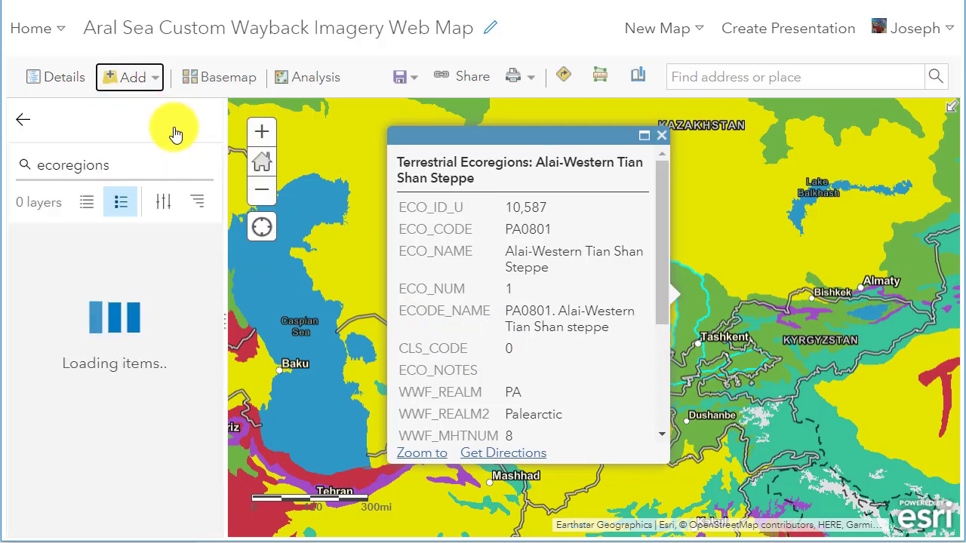
pyautogui.doubleClick(110, 162)
pyautogui.write('me')
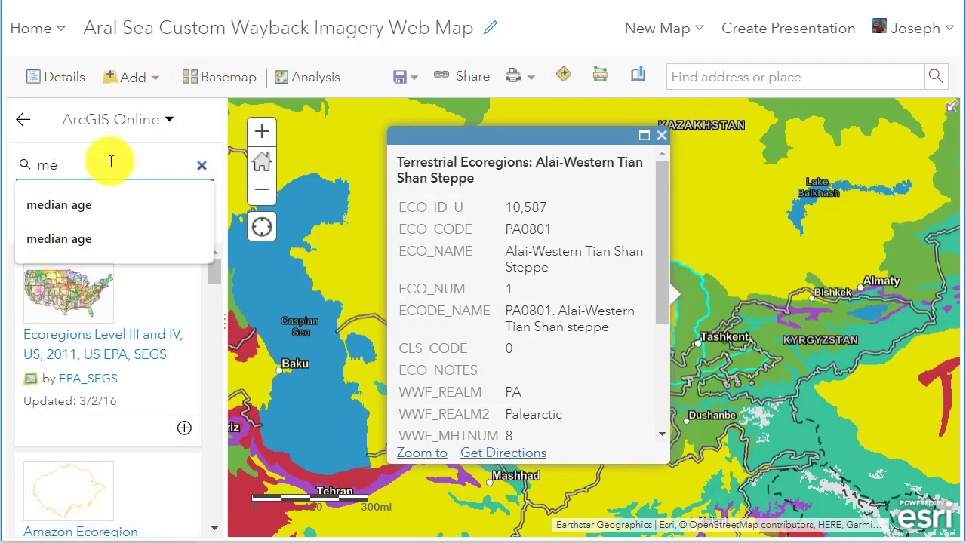
pyautogui.write('an precipita')
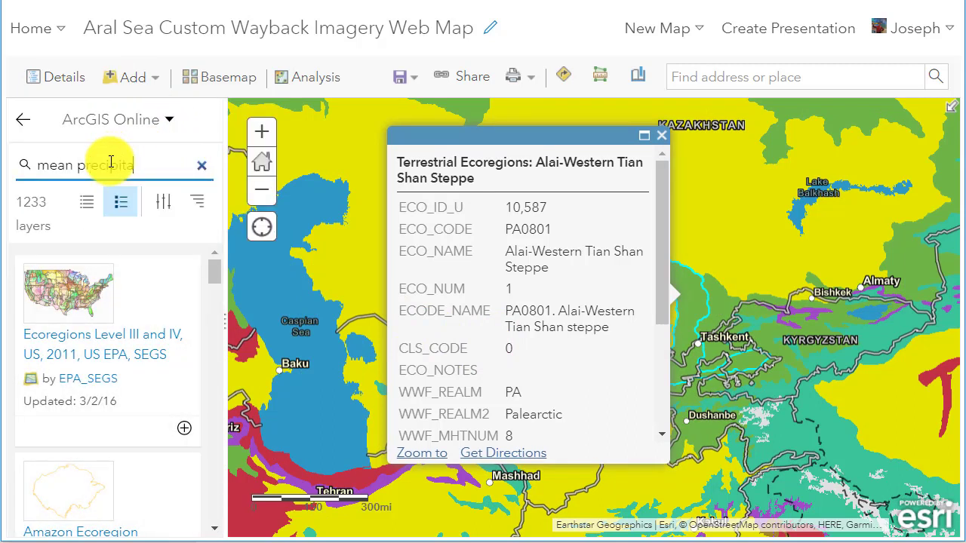
pyautogui.write('tion')
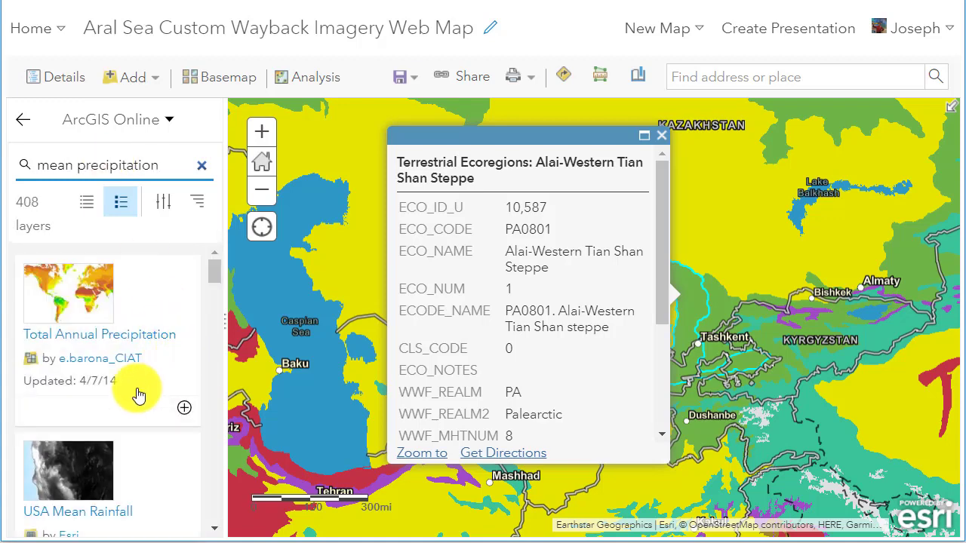
pyautogui.click(185, 407)
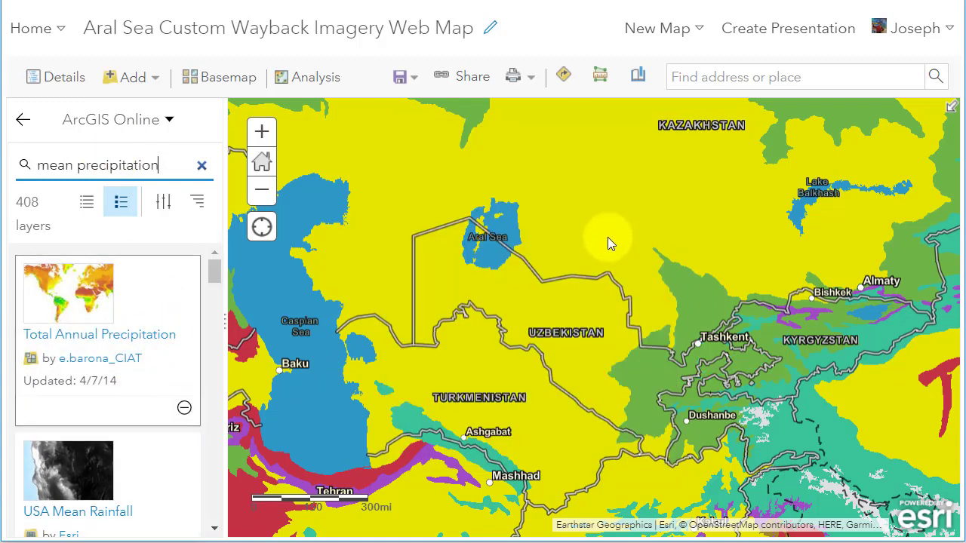
pyautogui.click(19, 129)
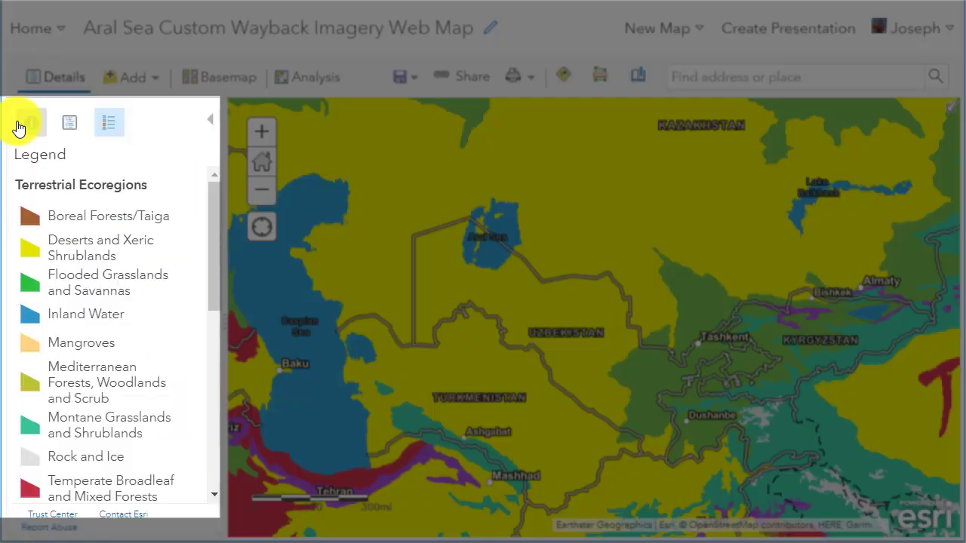
pyautogui.click(67, 130)
# Review the list of map layers, hide the Terrestrial Ecoregions layer and show the legend for Total Annual Precipitation.
pyautogui.moveTo(85, 247)
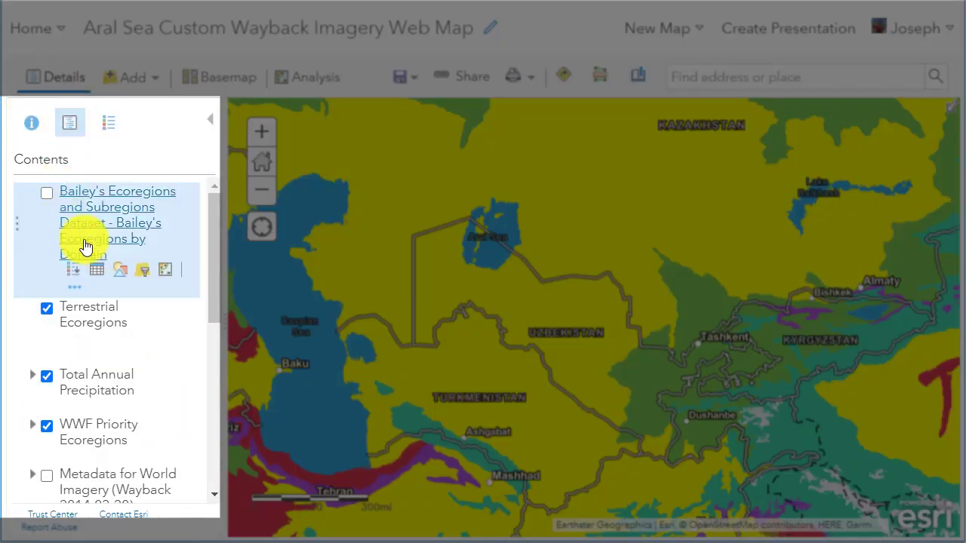
pyautogui.scroll(-5, 91, 325)
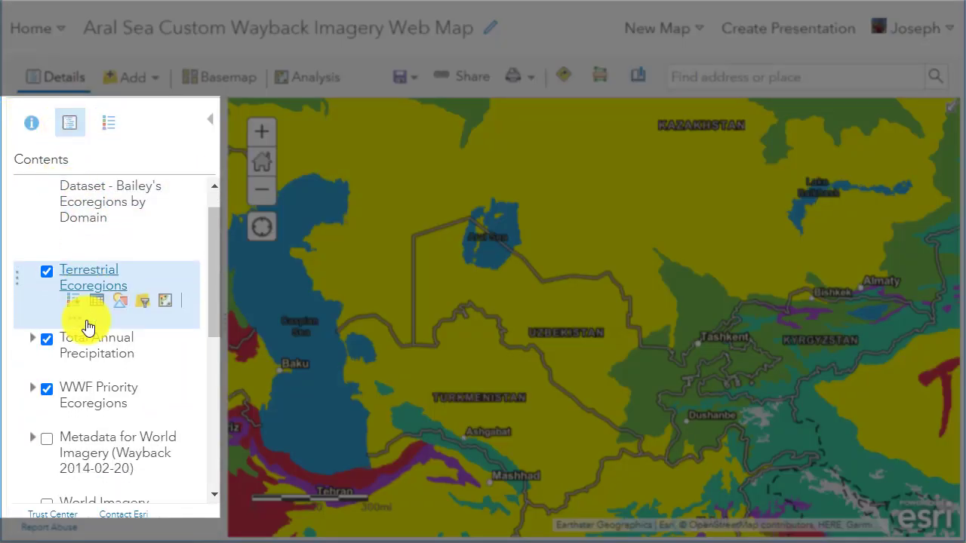
pyautogui.scroll(-5, 103, 324)
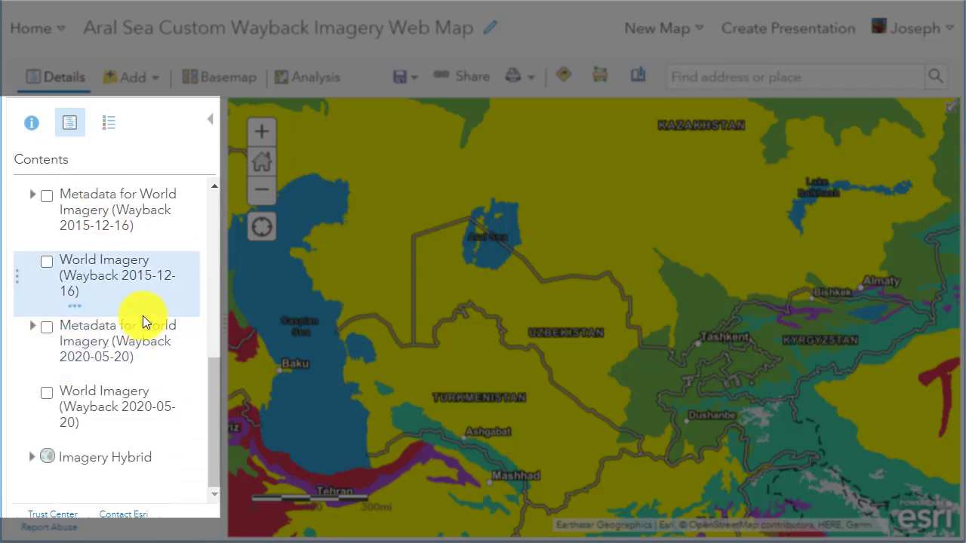
pyautogui.scroll(9, 138, 332)
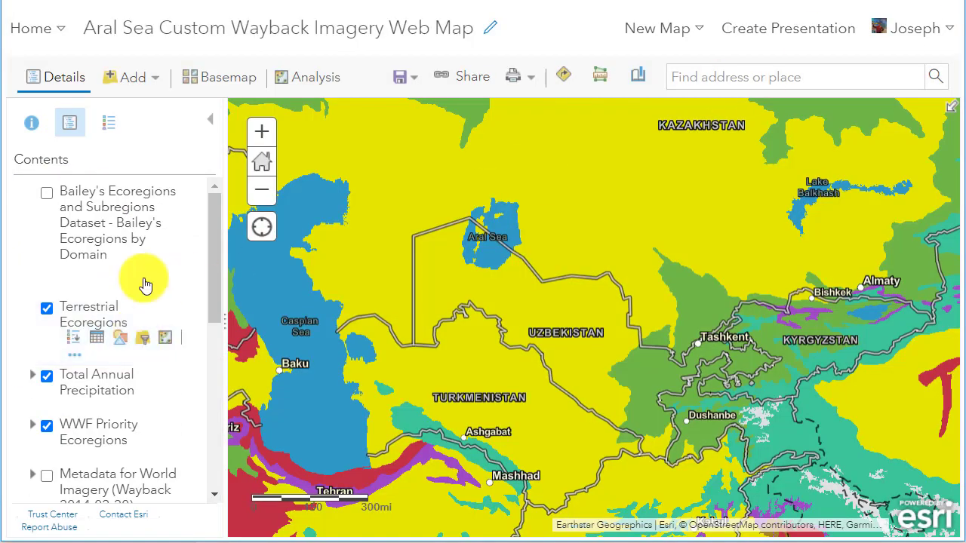
pyautogui.click(46, 311)
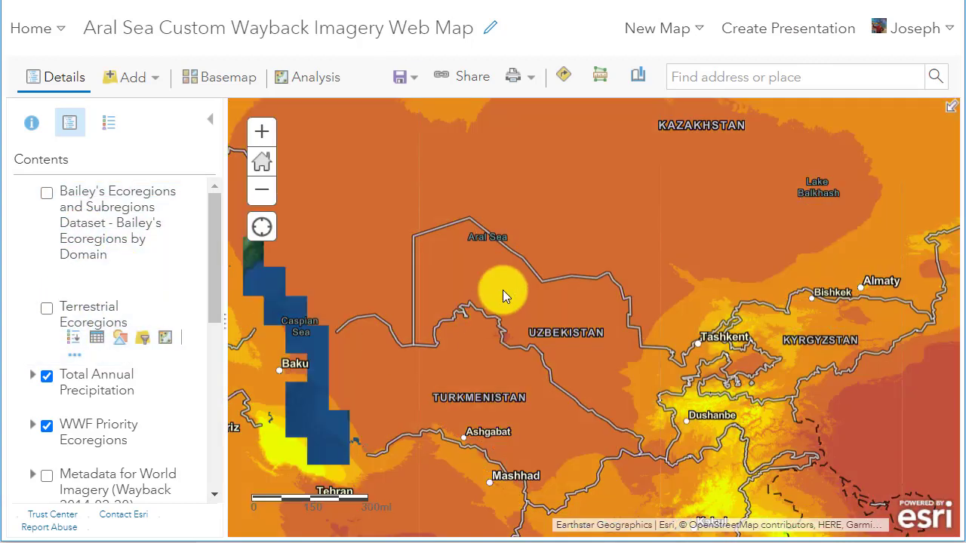
pyautogui.click(109, 122)
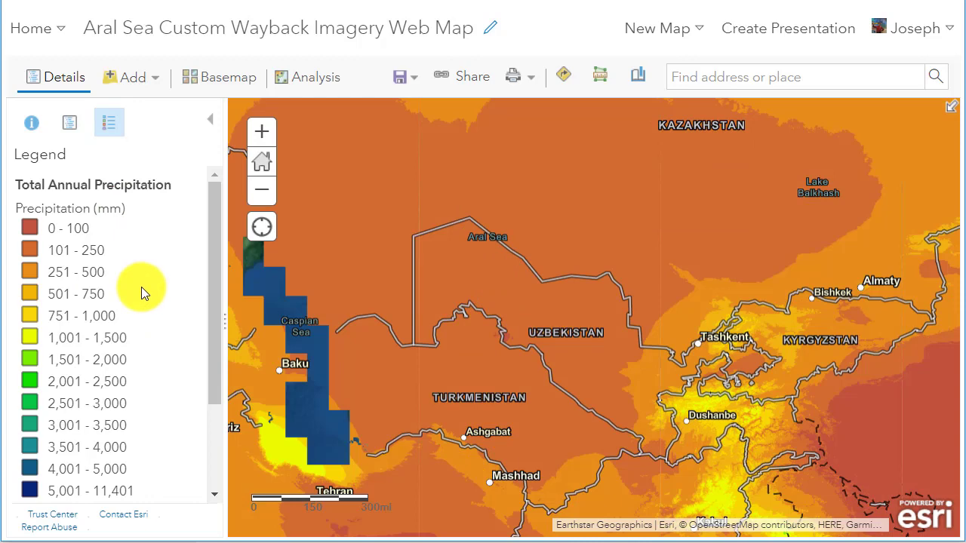
pyautogui.click(70, 123)
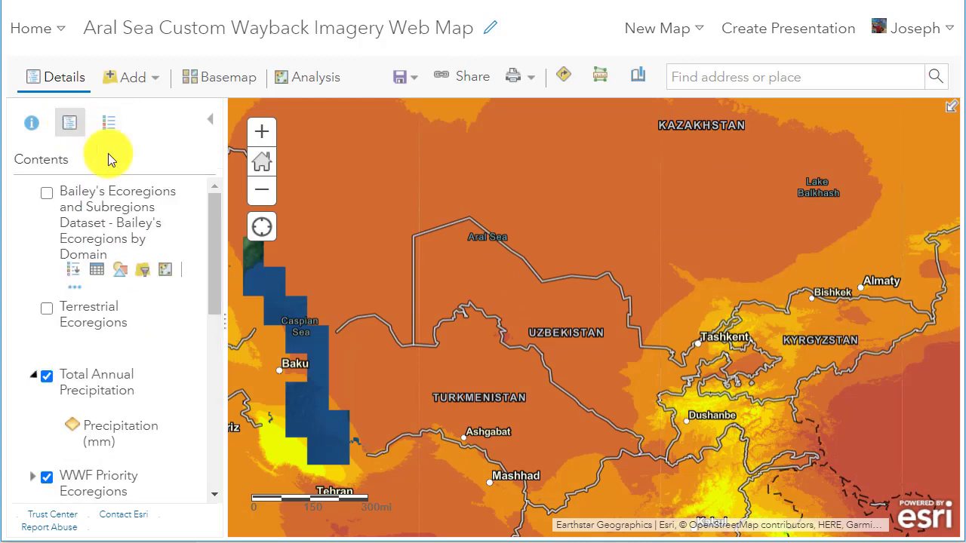
pyautogui.click(118, 458)
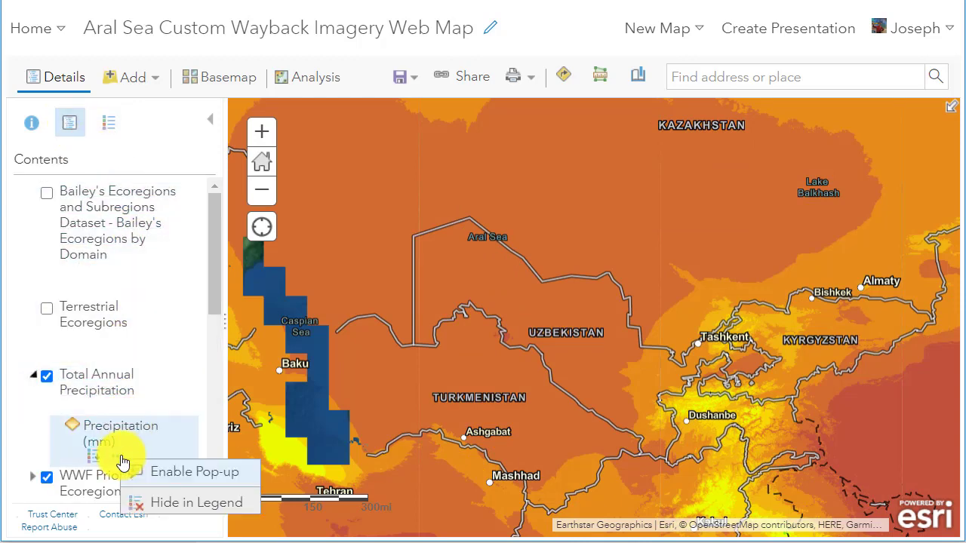
pyautogui.click(186, 475)
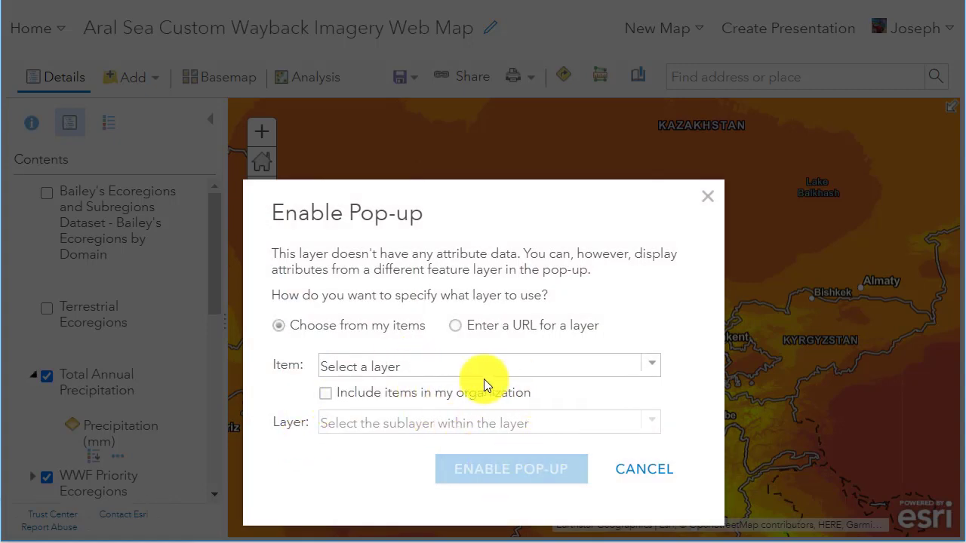
pyautogui.click(660, 368)
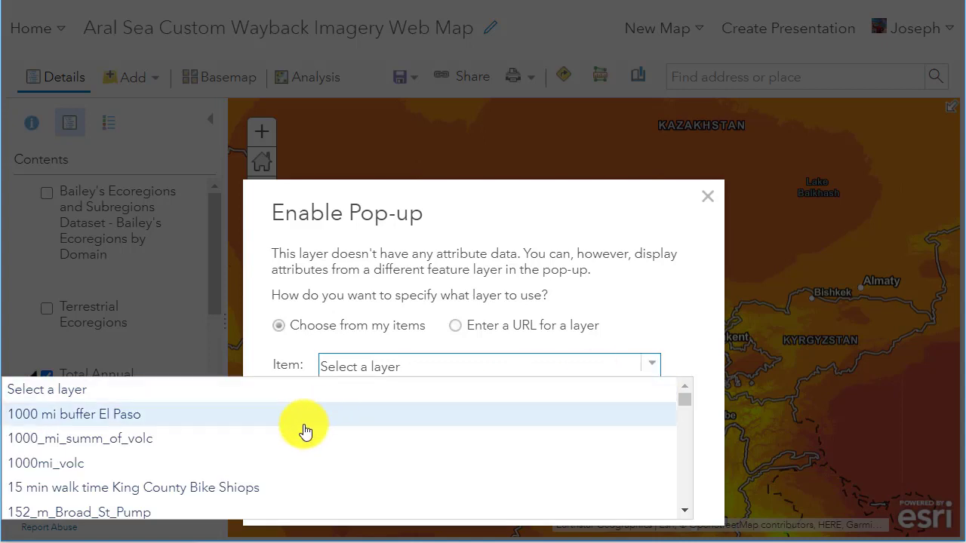
pyautogui.click(502, 291)
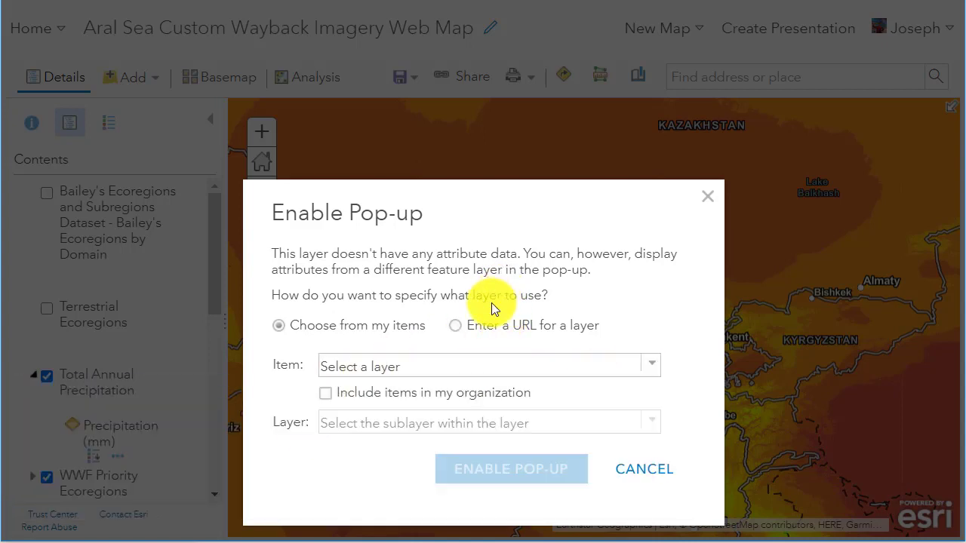
pyautogui.click(630, 471)
# Query the precipitation layer near the Aral Sea and compare the surrounding region with the Total Annual Precipitation legend.
pyautogui.click(483, 269)
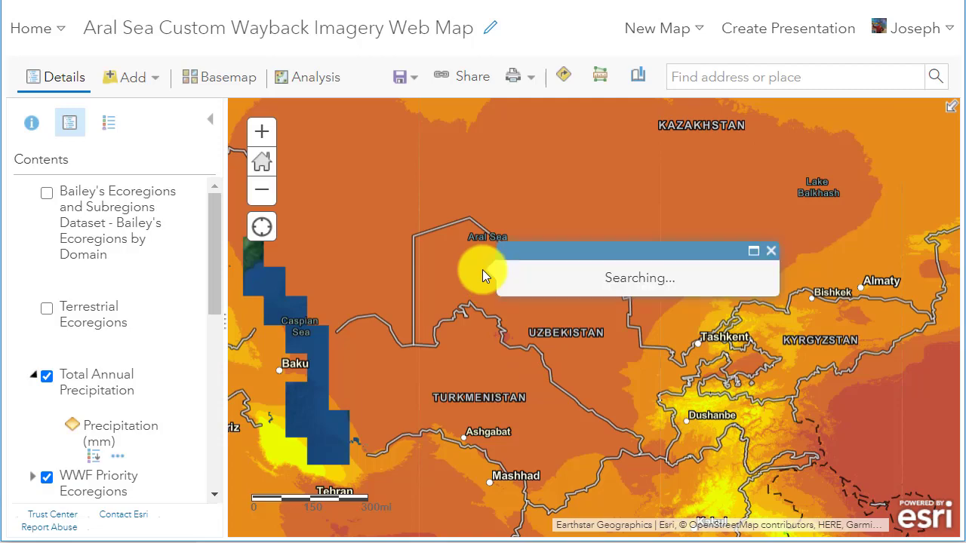
pyautogui.click(772, 251)
pyautogui.scroll(-1, 633, 318)
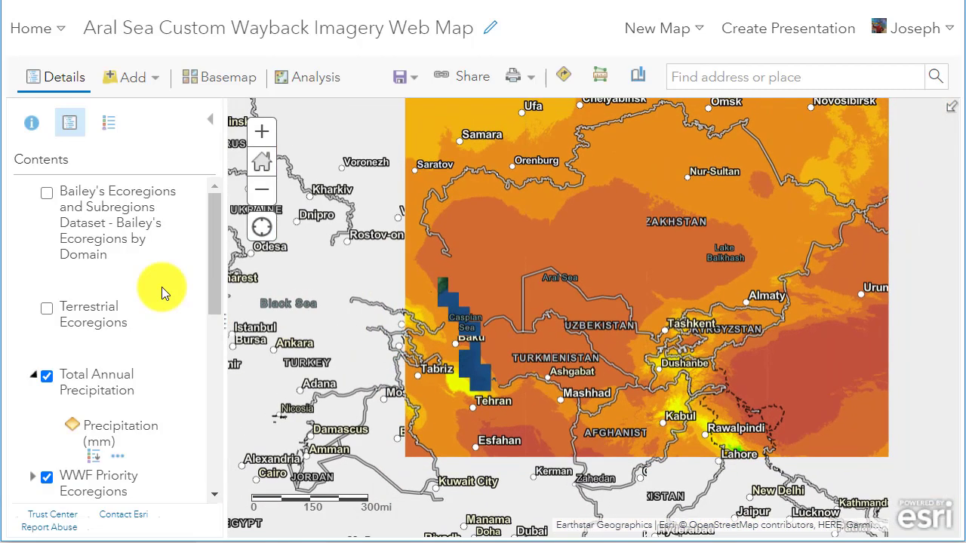
pyautogui.click(108, 122)
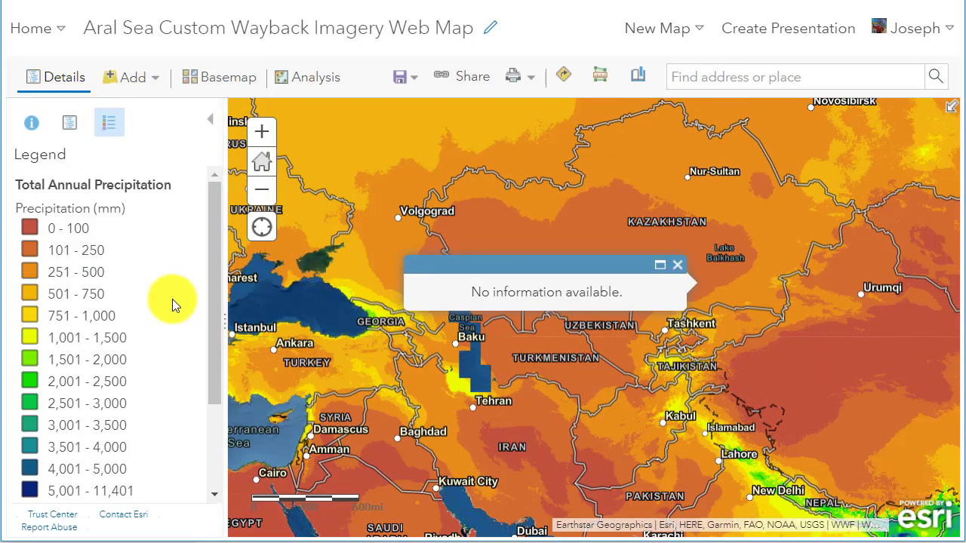
pyautogui.click(678, 270)
pyautogui.moveTo(528, 329); pyautogui.dragTo(662, 300)
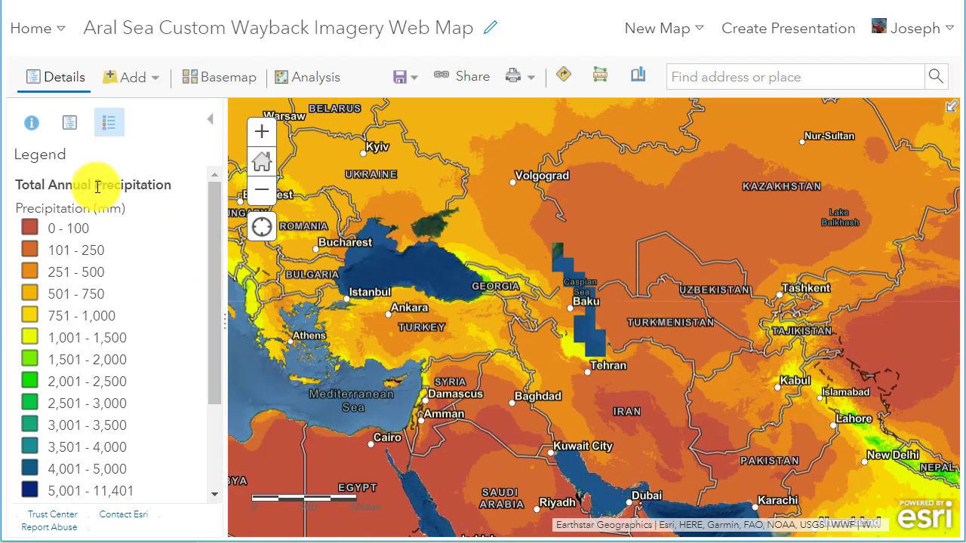
# Review the descriptions of the analysis tool categories, from Summarize Data through Manage Data.
pyautogui.click(70, 123)
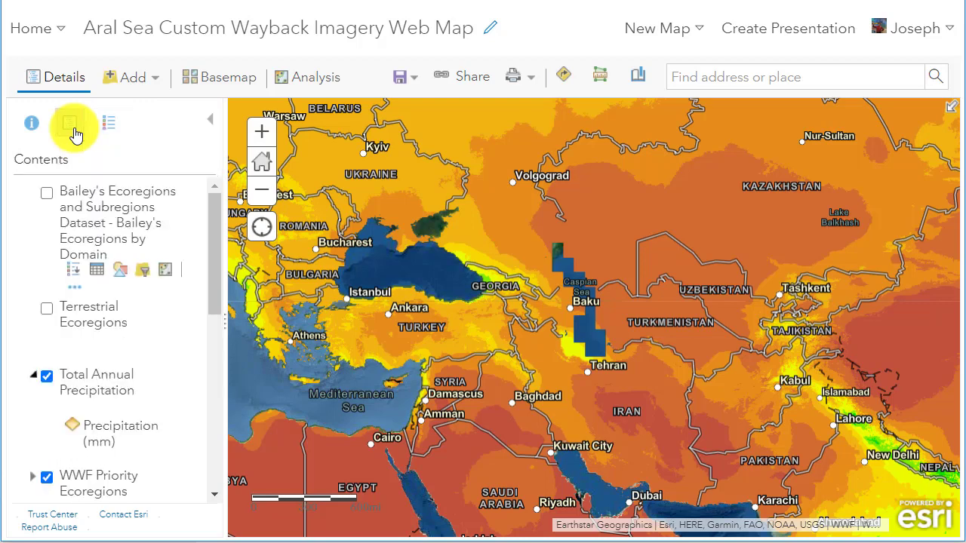
pyautogui.click(312, 83)
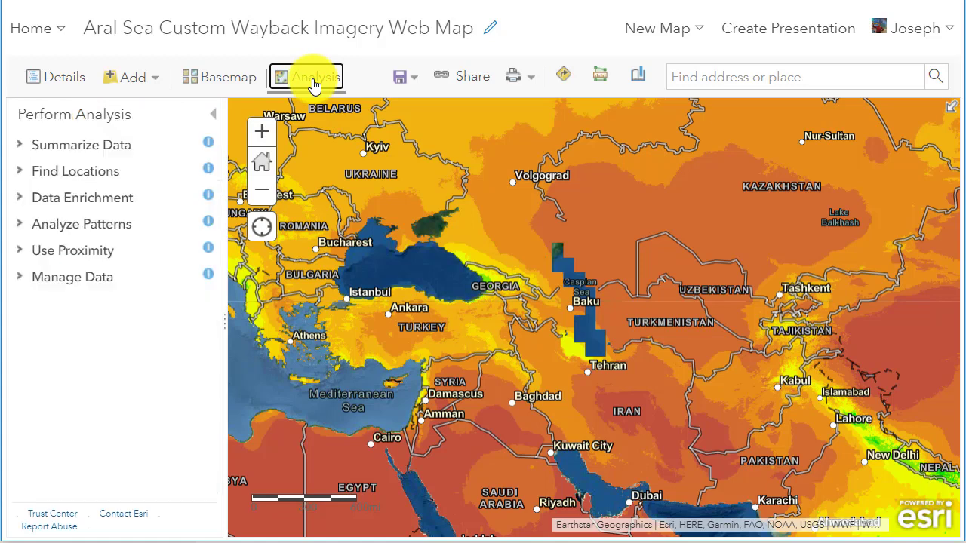
pyautogui.click(209, 147)
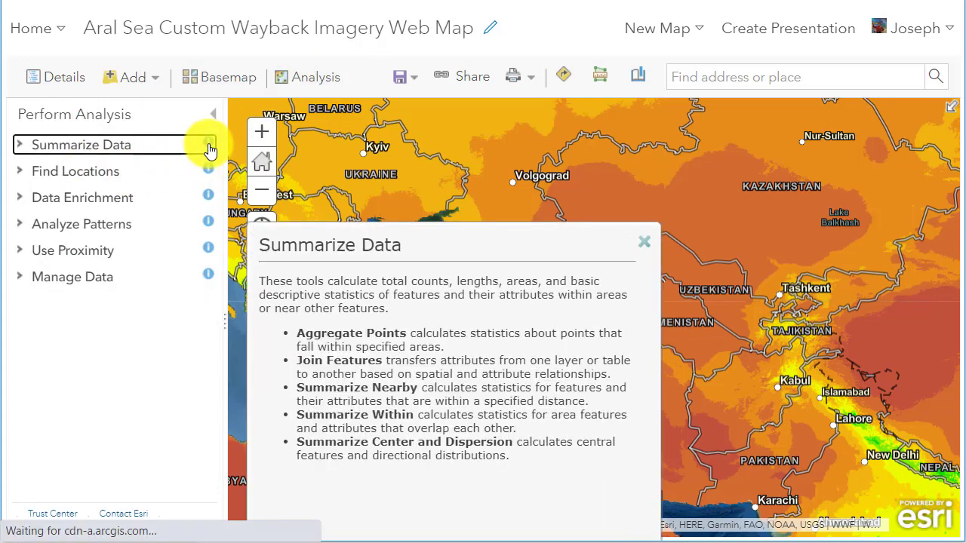
pyautogui.click(209, 172)
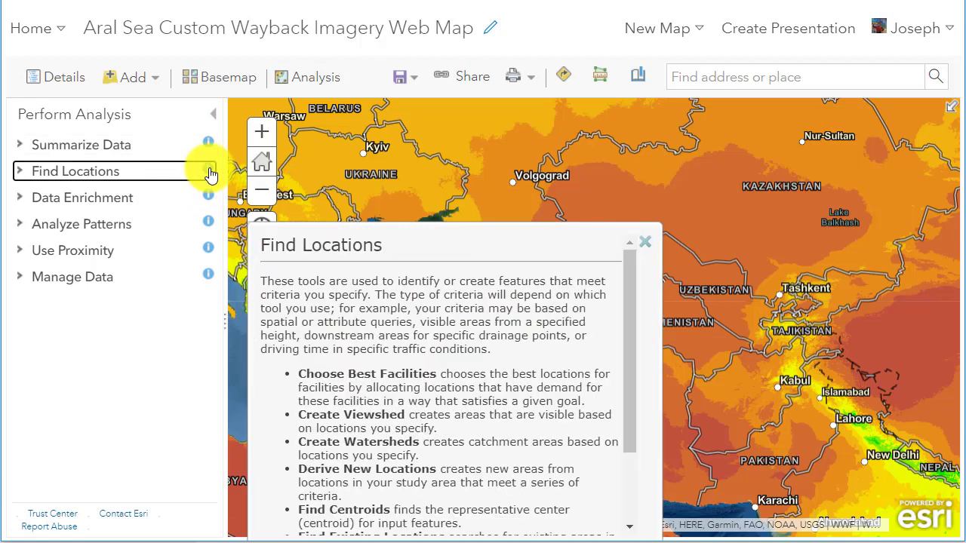
pyautogui.click(208, 195)
pyautogui.click(209, 228)
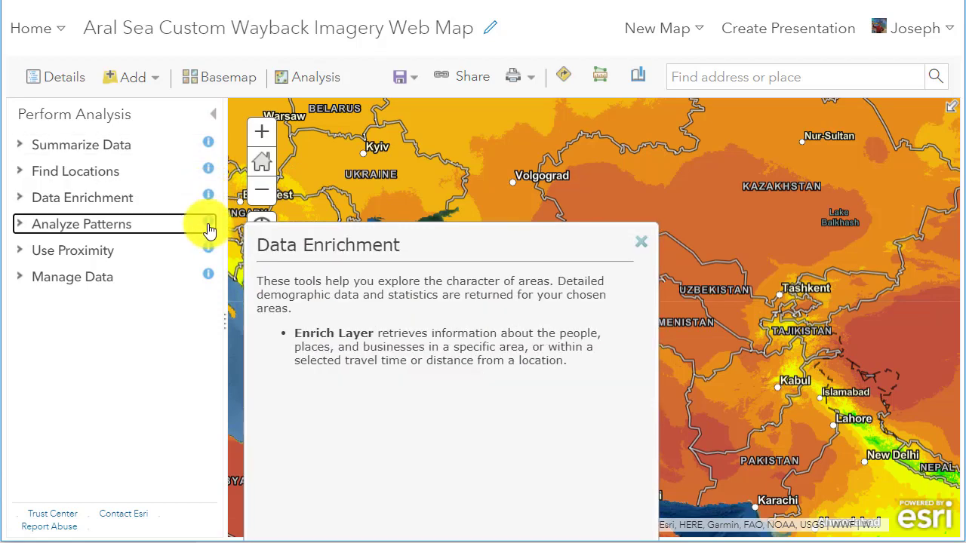
pyautogui.click(207, 250)
pyautogui.click(207, 280)
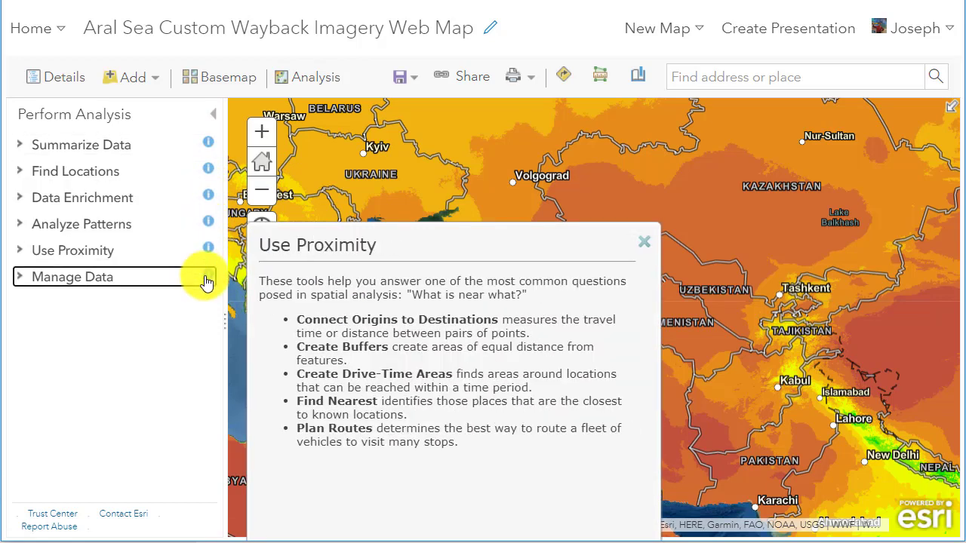
pyautogui.click(643, 242)
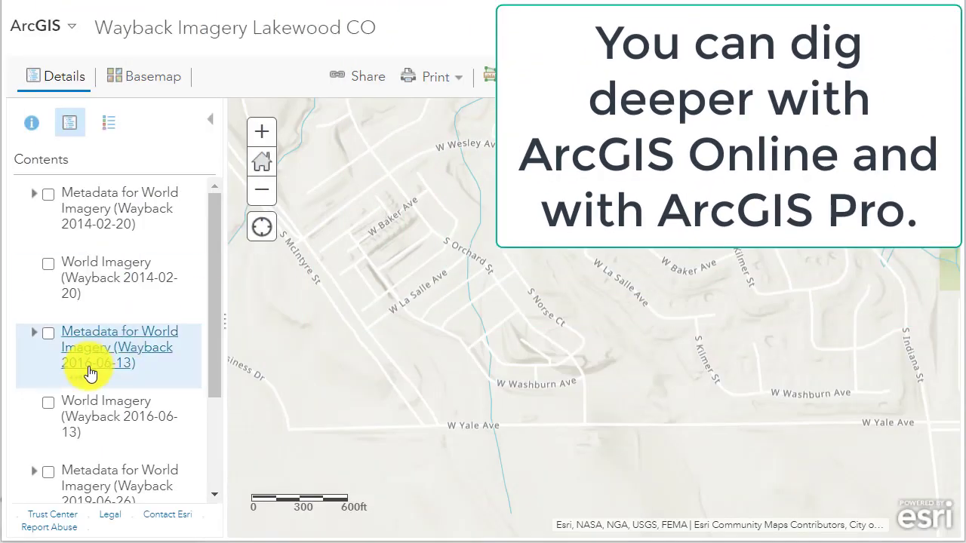
# Look through the layer list and the basemap gallery of the Wayback Imagery Lakewood CO map.
pyautogui.scroll(-3, 89, 373)
pyautogui.click(145, 81)
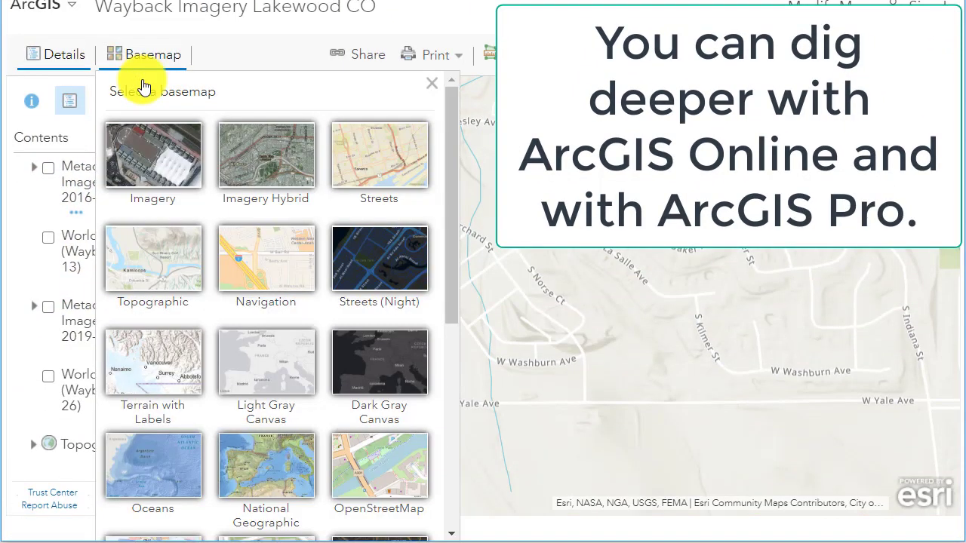
pyautogui.click(146, 59)
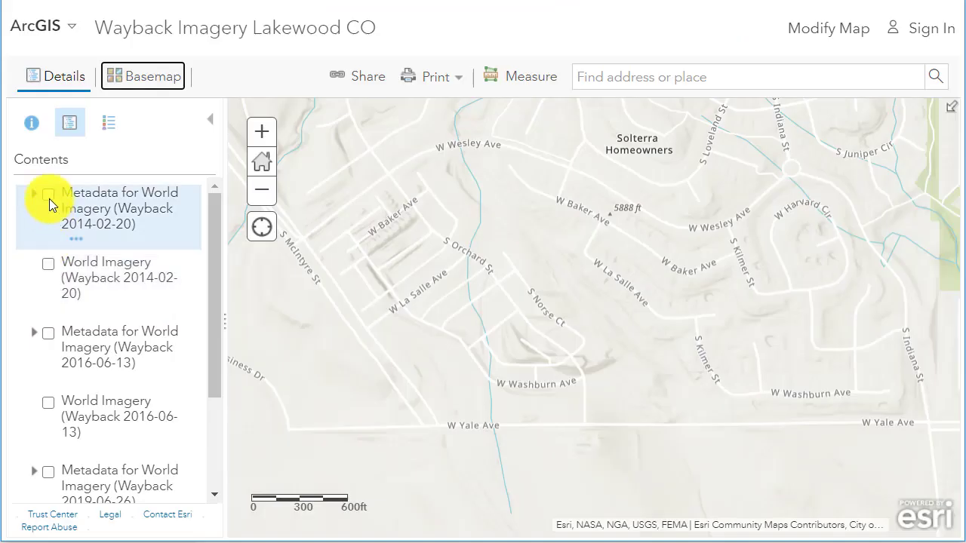
# Display the World Imagery (Wayback 2014-02-20) layer over the development site, leaving its metadata layer hidden.
pyautogui.click(47, 195)
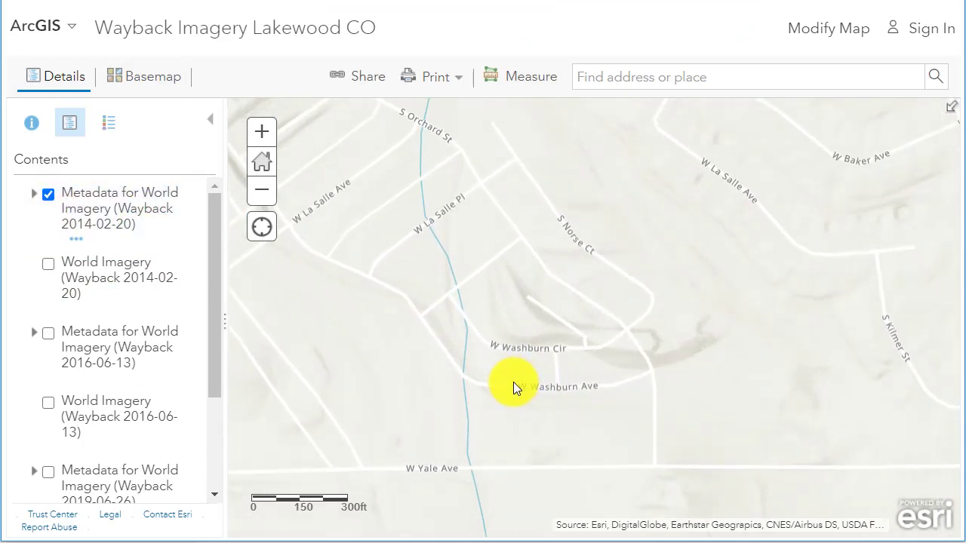
pyautogui.click(47, 264)
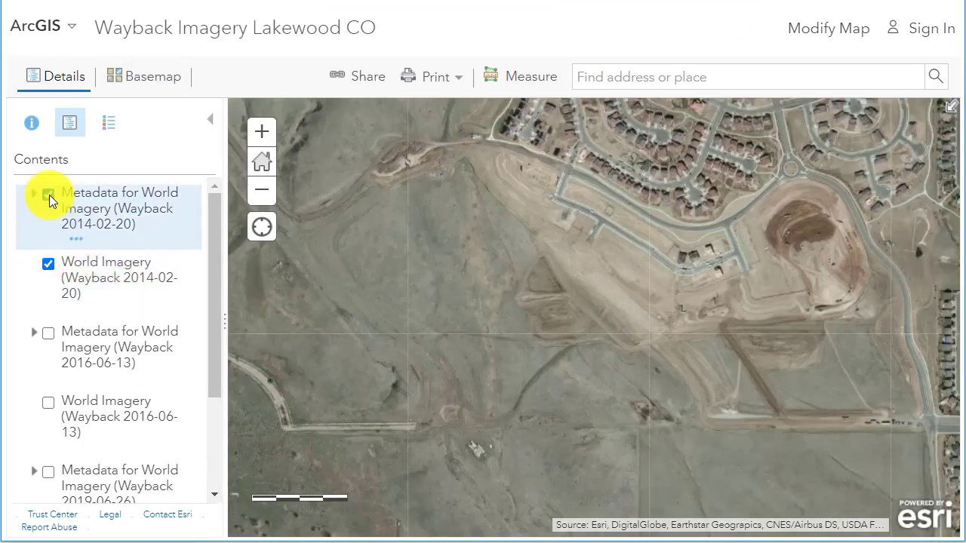
pyautogui.click(48, 194)
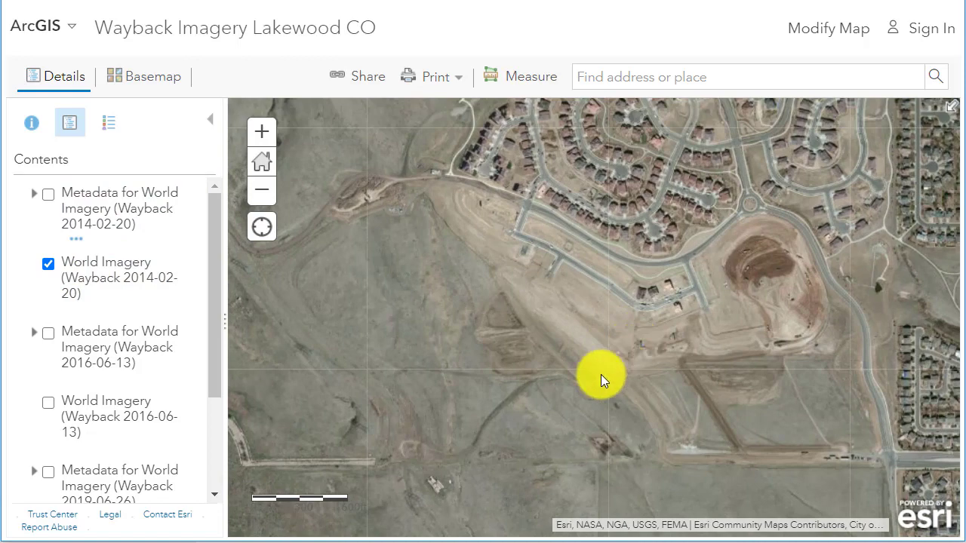
pyautogui.scroll(2, 600, 374)
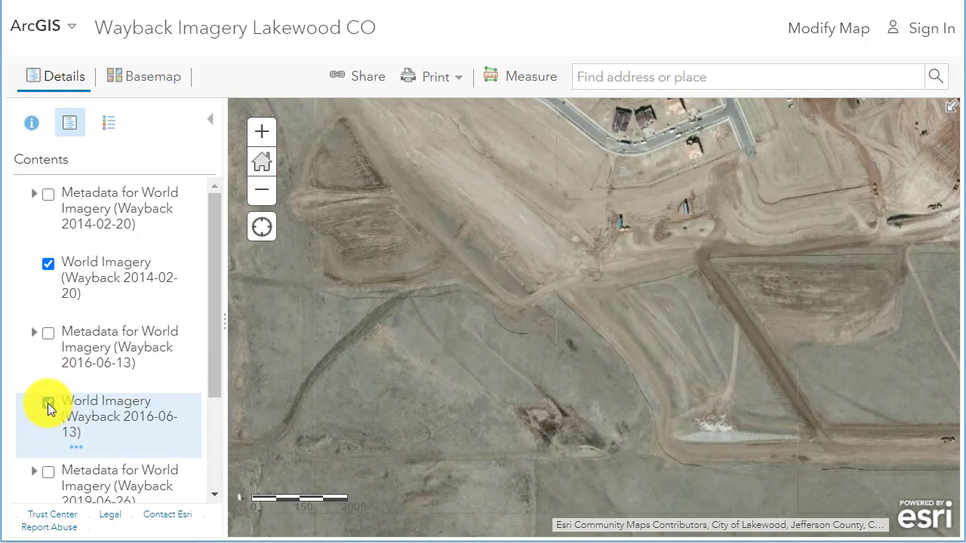
# Switch the displayed imagery from Wayback 2014-02-20 to 2016-06-13 and on to 2019-06-26.
pyautogui.click(47, 265)
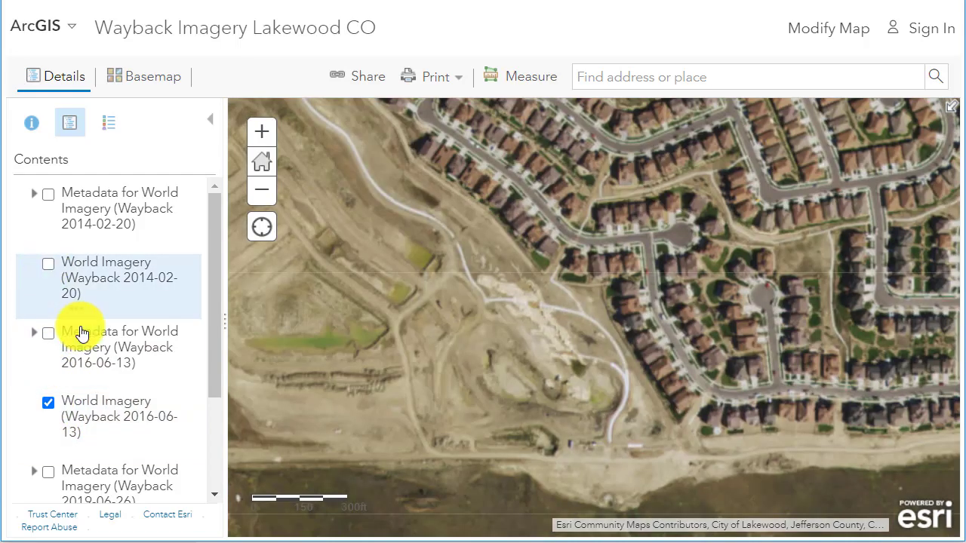
pyautogui.scroll(-2, 76, 330)
pyautogui.click(48, 398)
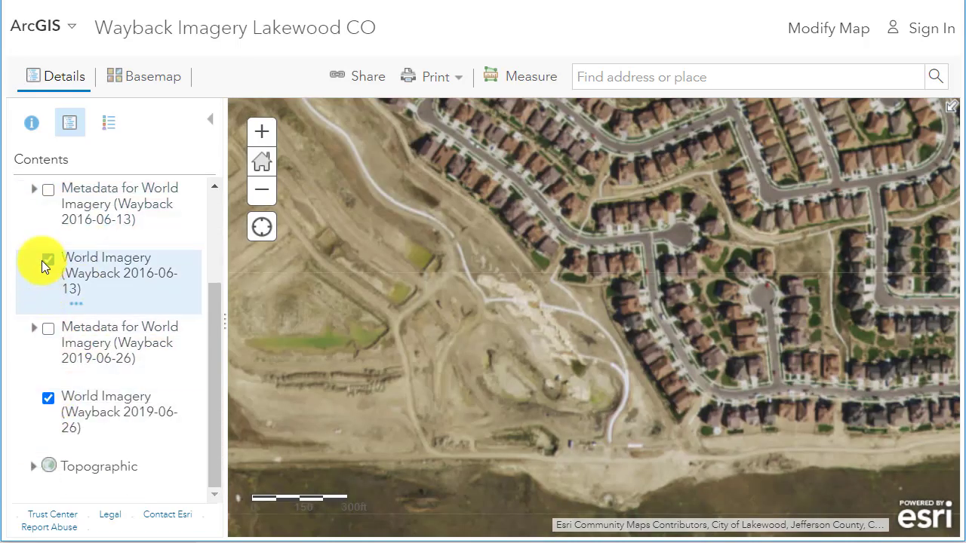
pyautogui.click(45, 259)
pyautogui.moveTo(317, 345); pyautogui.dragTo(475, 367)
# Show the Wayback 2016-06-13 and 2019-06-26 imagery together and set the 2016-06-13 layer's transparency to about 40%.
pyautogui.click(47, 397)
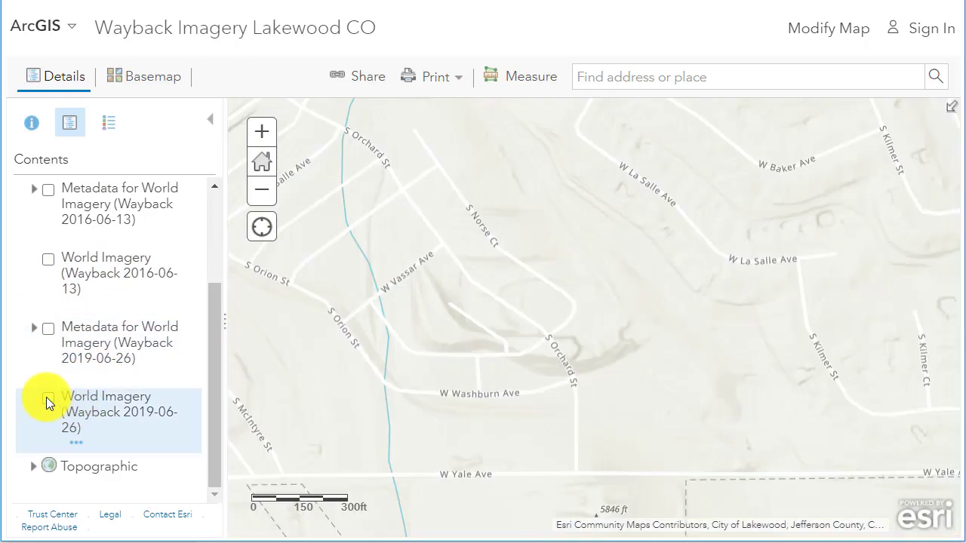
pyautogui.click(47, 261)
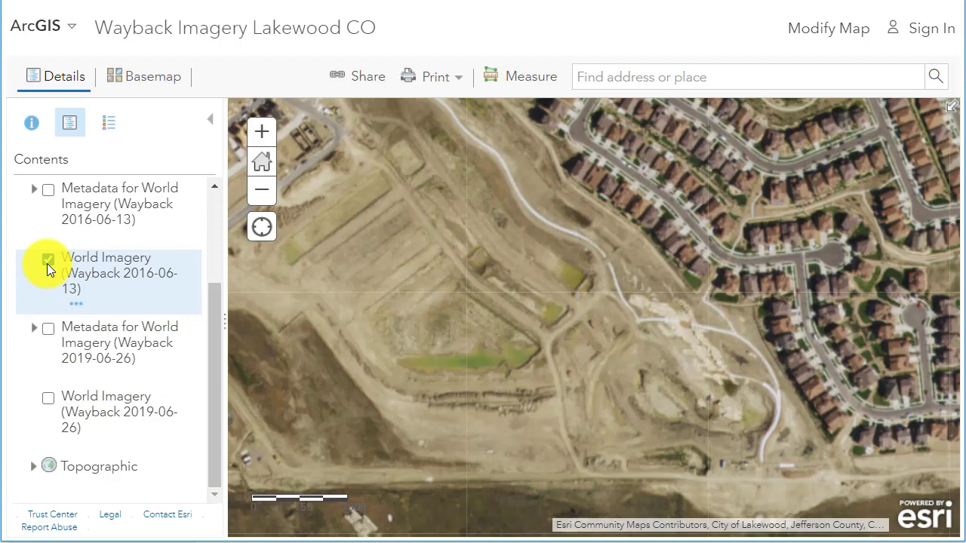
pyautogui.click(49, 397)
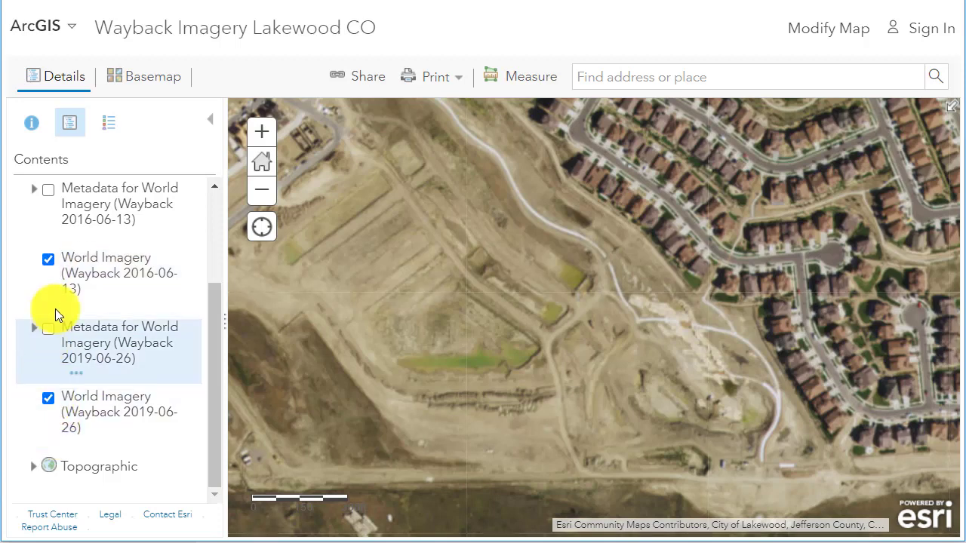
pyautogui.click(75, 304)
pyautogui.click(136, 352)
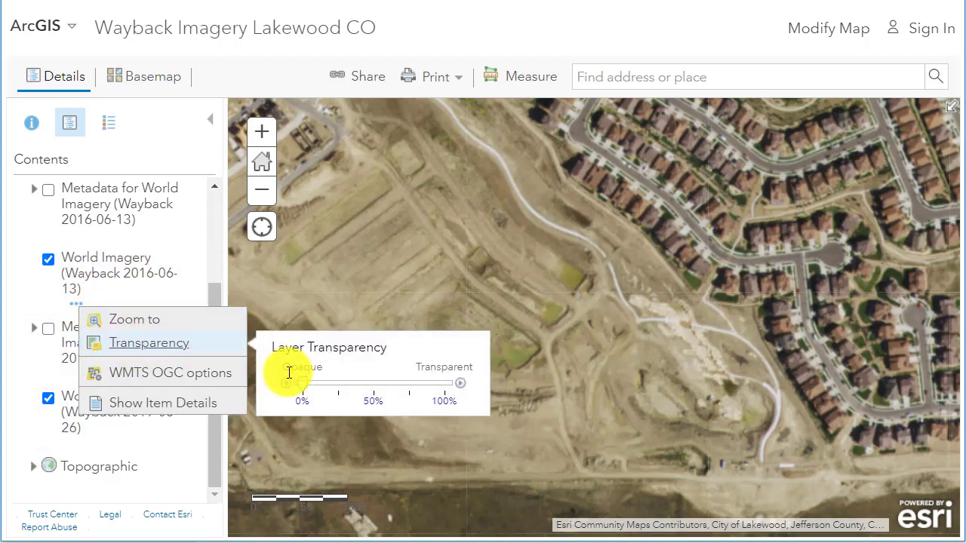
pyautogui.moveTo(302, 388); pyautogui.dragTo(356, 393)
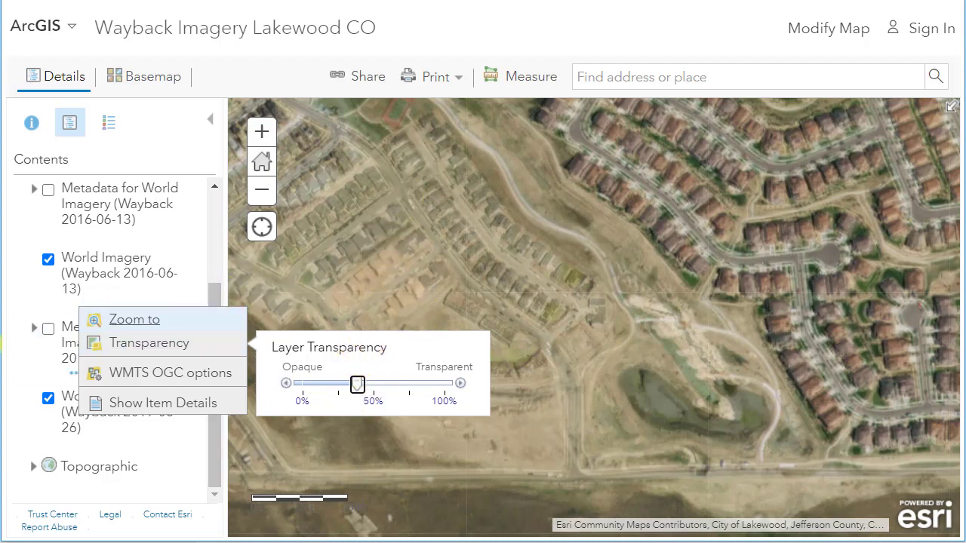
pyautogui.click(422, 332)
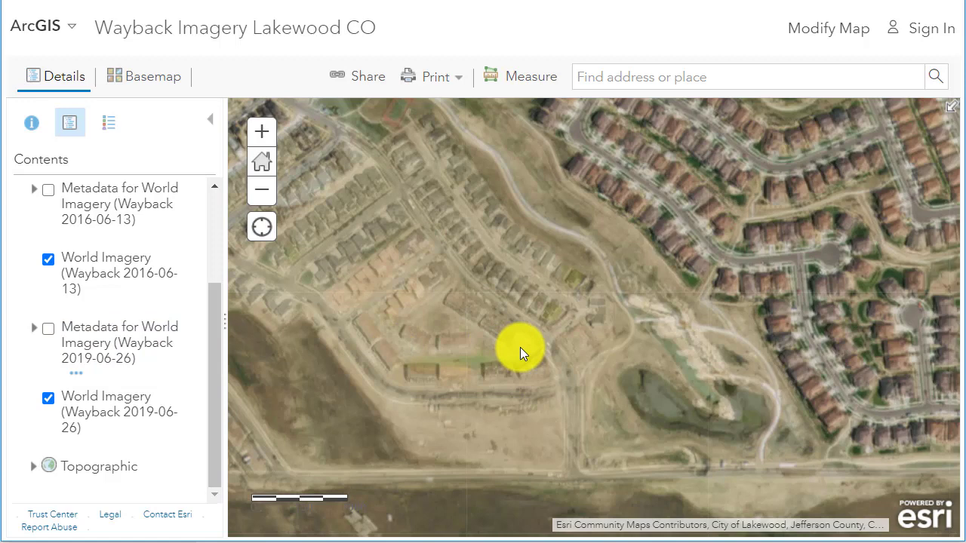
# Turn on the Wayback 2016-06-13 metadata layer and inspect the image details for the southern part of the development site.
pyautogui.click(76, 311)
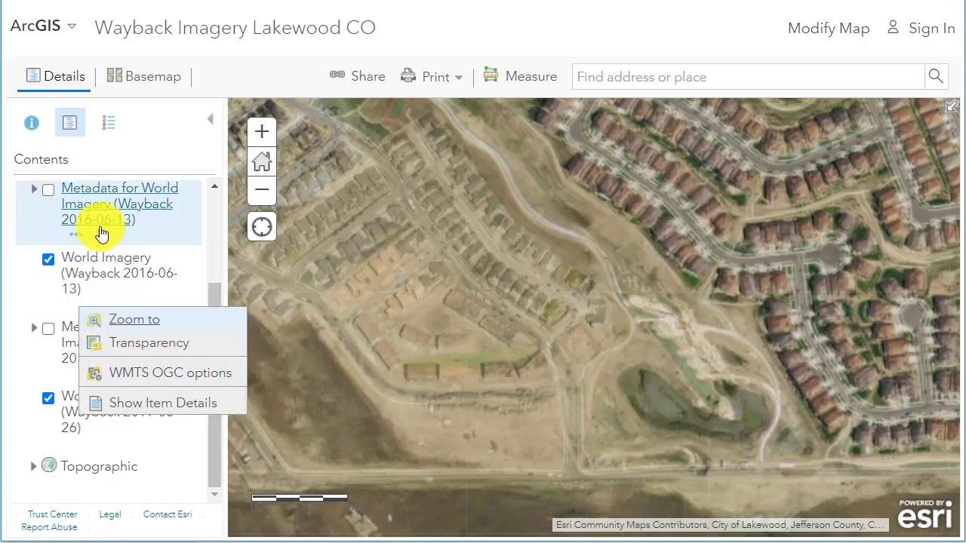
pyautogui.click(48, 189)
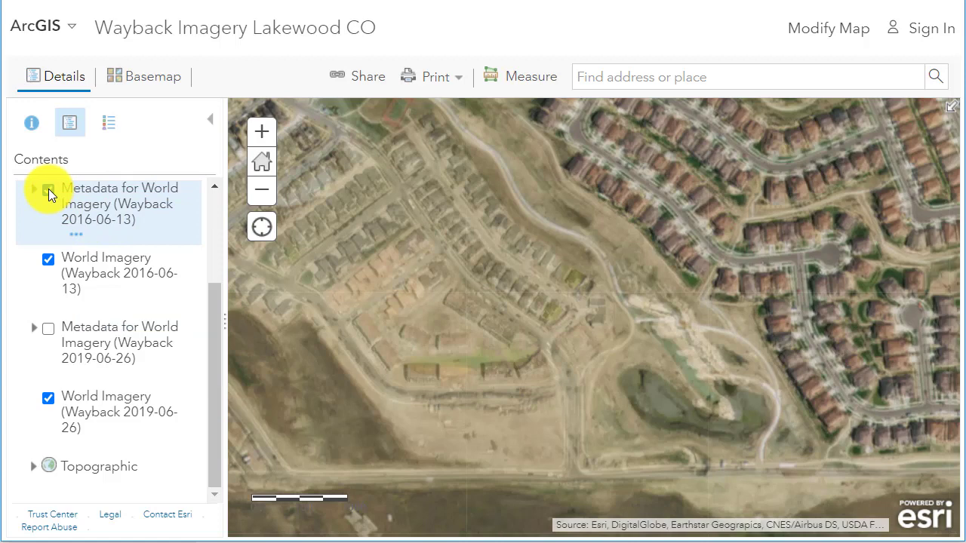
pyautogui.click(513, 396)
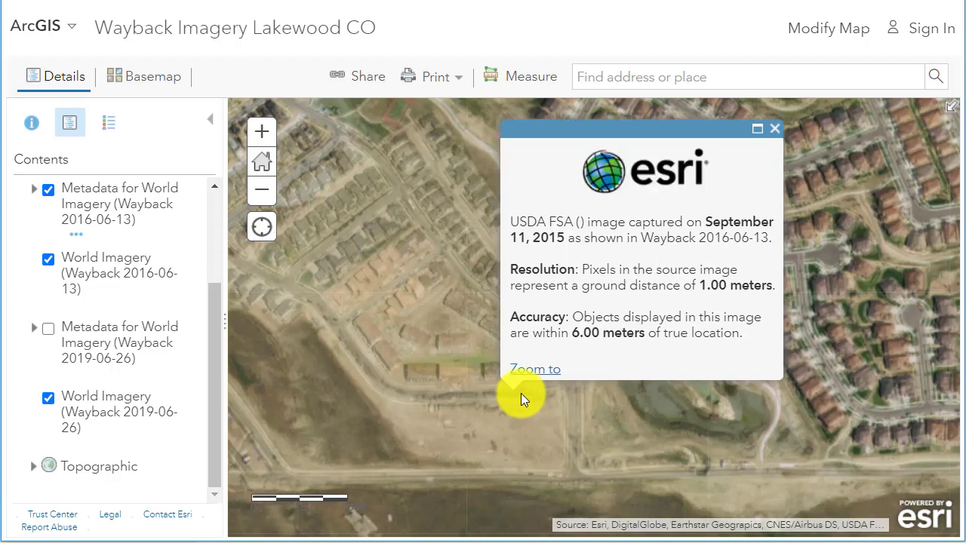
pyautogui.click(776, 131)
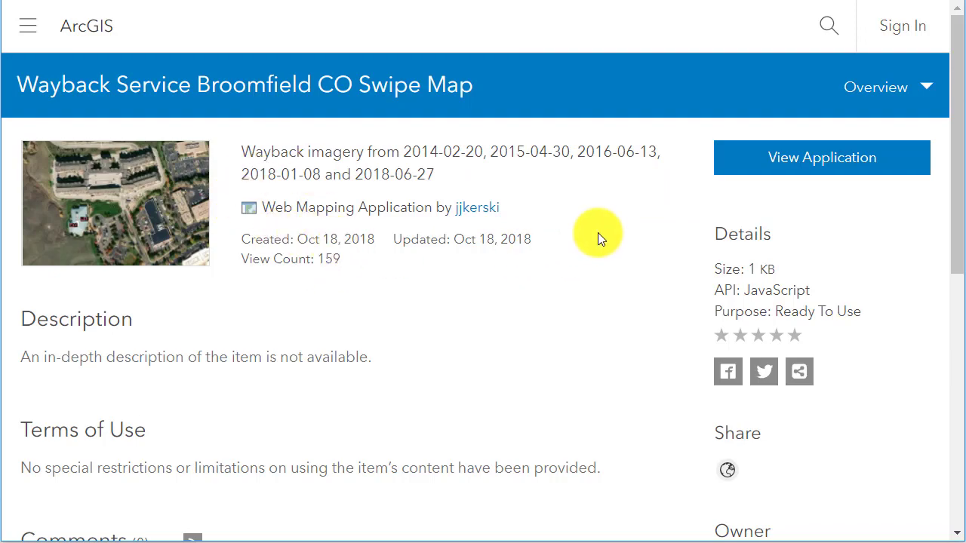
# Launch the Wayback Service Broomfield CO Swipe Map application from its item page.
pyautogui.click(827, 159)
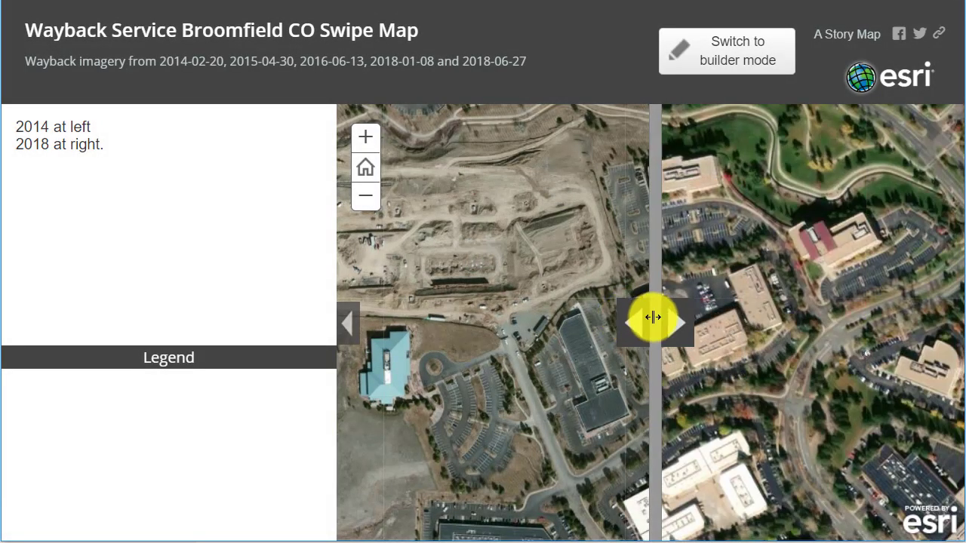
# Compare the 2014 and 2018 imagery across the construction site and examine its parking structure area close up with the swipe bar.
pyautogui.moveTo(653, 317)
pyautogui.mouseDown()
pyautogui.moveTo(427, 304)
pyautogui.moveTo(645, 326)
pyautogui.mouseUp()
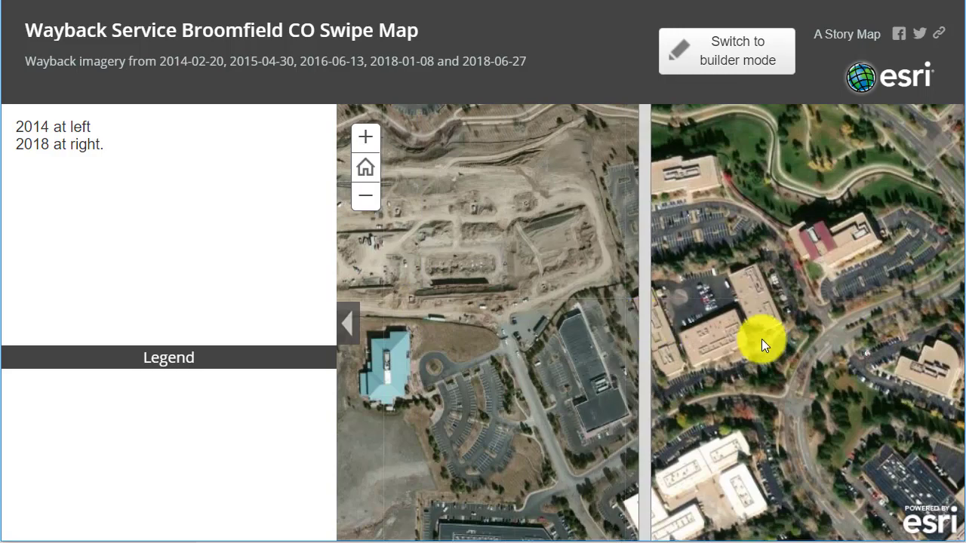
pyautogui.moveTo(761, 339); pyautogui.dragTo(914, 330)
pyautogui.moveTo(642, 309); pyautogui.dragTo(611, 360)
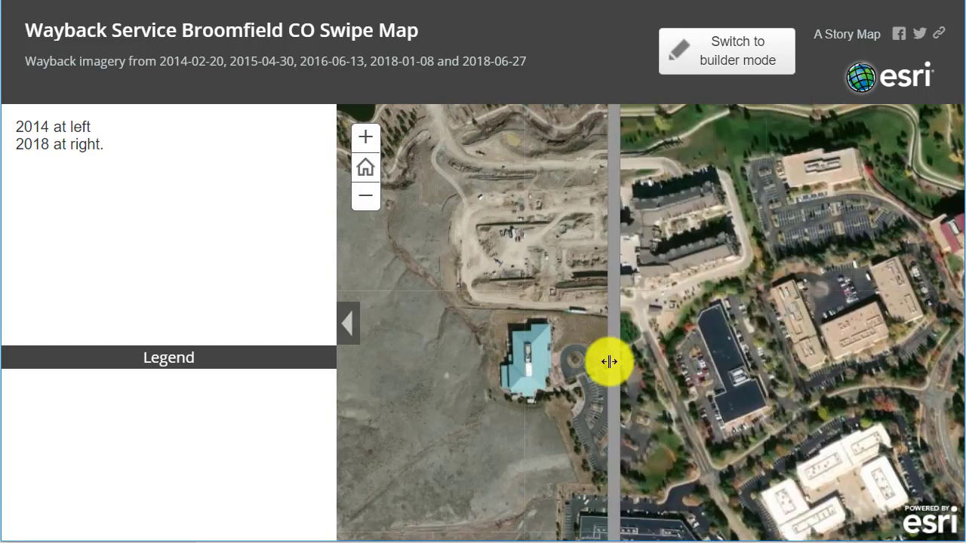
pyautogui.scroll(4, 571, 361)
pyautogui.moveTo(603, 347); pyautogui.dragTo(748, 347)
pyautogui.moveTo(578, 283); pyautogui.dragTo(599, 425)
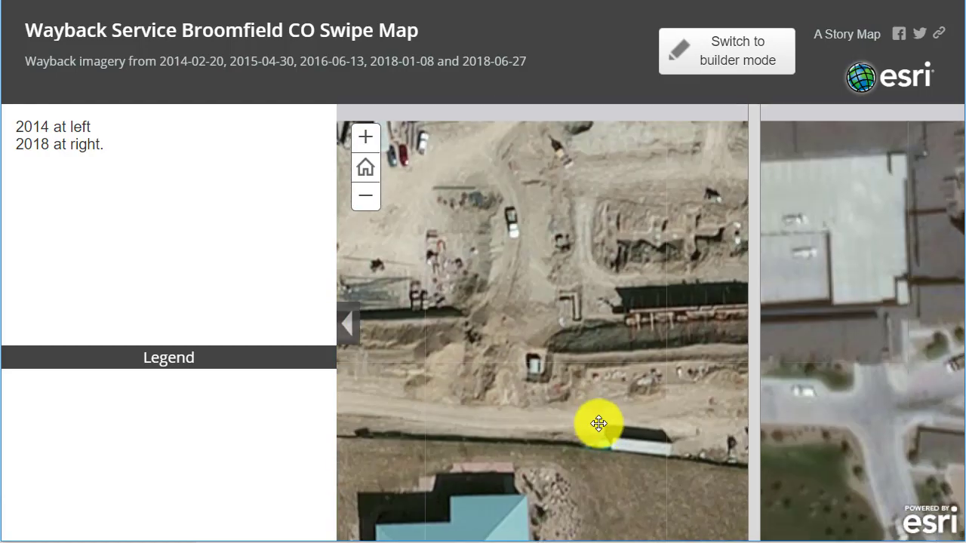
pyautogui.moveTo(754, 307); pyautogui.dragTo(668, 323)
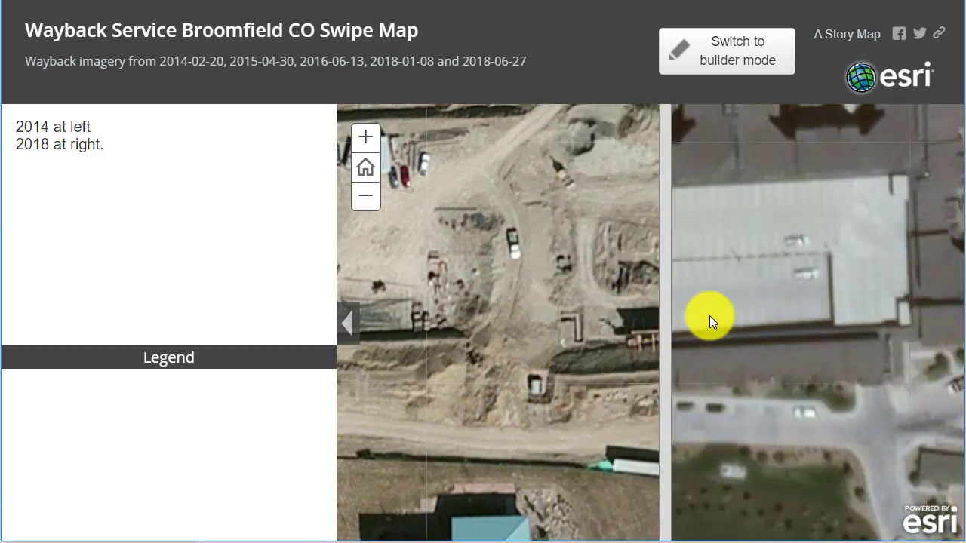
# Swipe between the 2014 and 2018 imagery over the pond and the open field beside the development site.
pyautogui.scroll(-5, 710, 315)
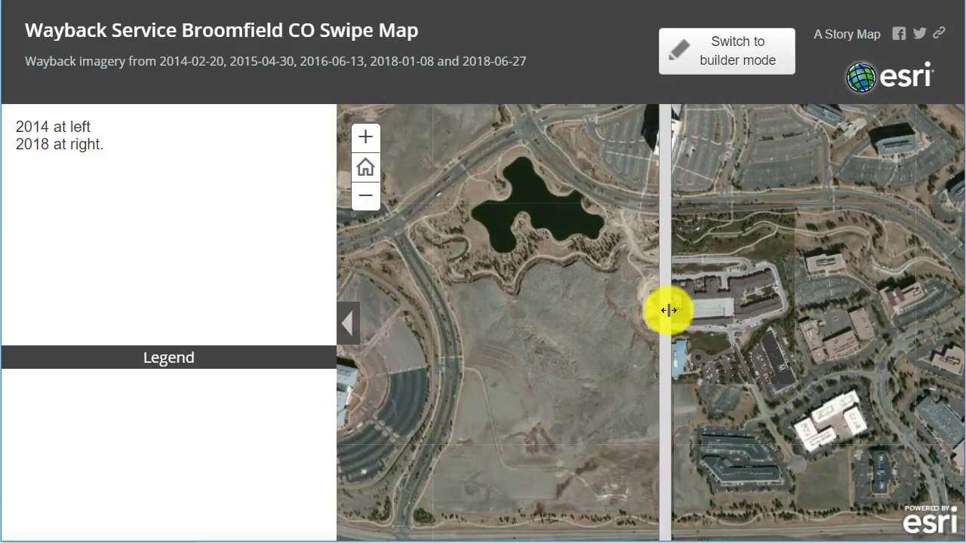
pyautogui.moveTo(668, 309); pyautogui.dragTo(427, 284)
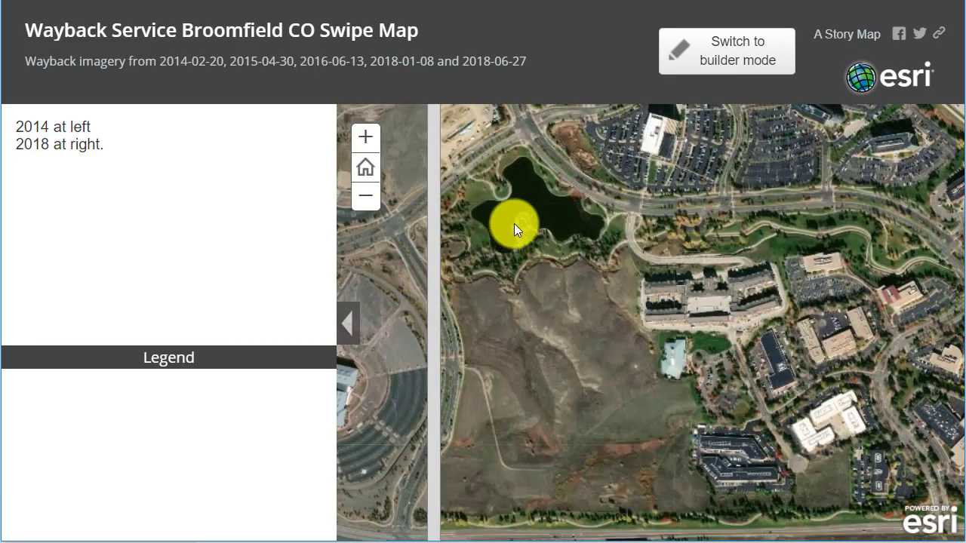
pyautogui.moveTo(511, 222); pyautogui.dragTo(659, 338)
pyautogui.moveTo(450, 253); pyautogui.dragTo(742, 332)
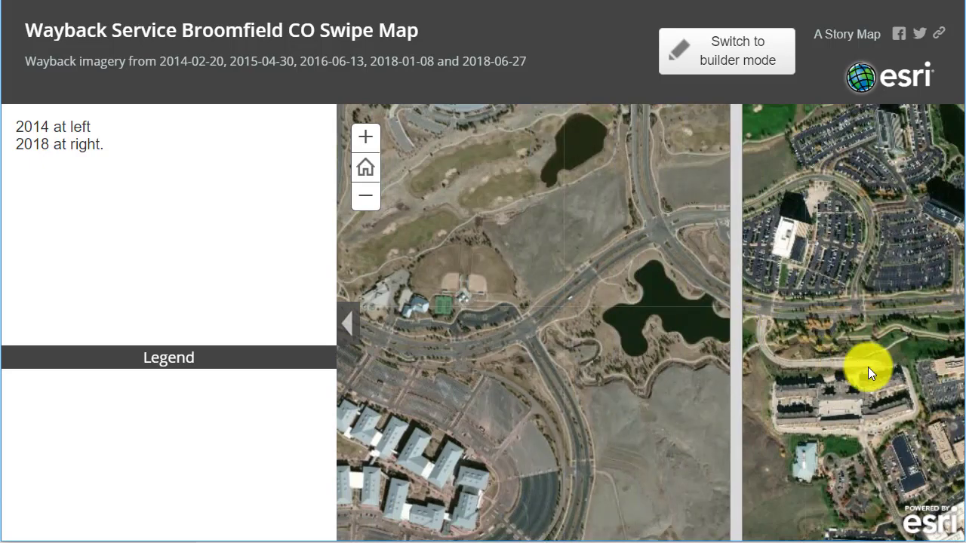
# Compare the 2014 and 2018 imagery of the airport's runways, hangars and surroundings with the swipe bar.
pyautogui.moveTo(868, 371); pyautogui.dragTo(711, 287)
pyautogui.moveTo(874, 379); pyautogui.dragTo(845, 208)
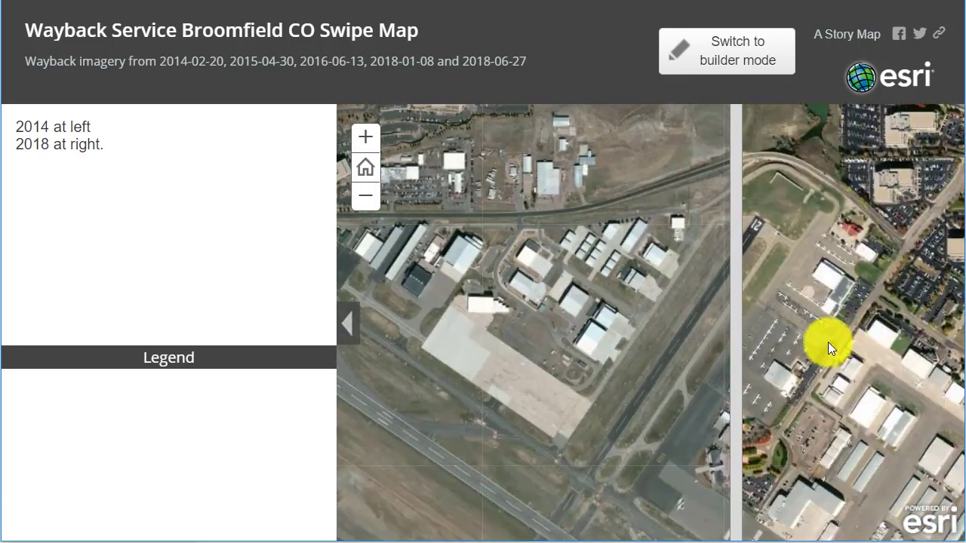
pyautogui.moveTo(828, 342); pyautogui.dragTo(679, 324)
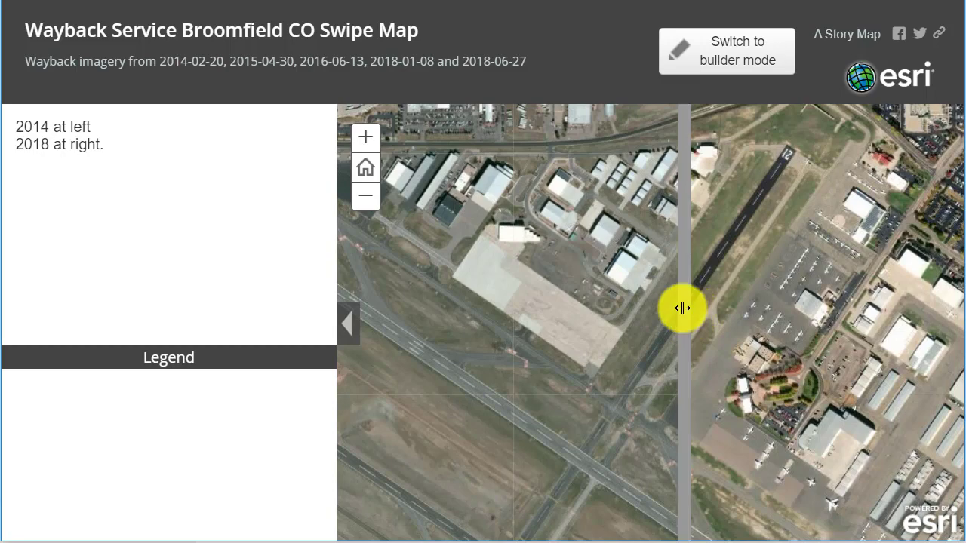
pyautogui.moveTo(683, 308); pyautogui.dragTo(528, 298)
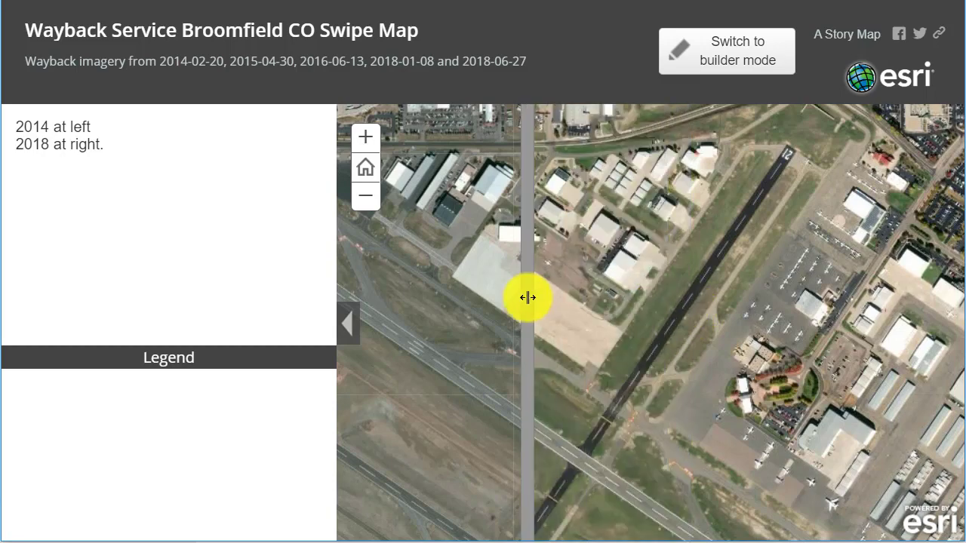
pyautogui.scroll(-1, 684, 335)
pyautogui.scroll(-1, 666, 336)
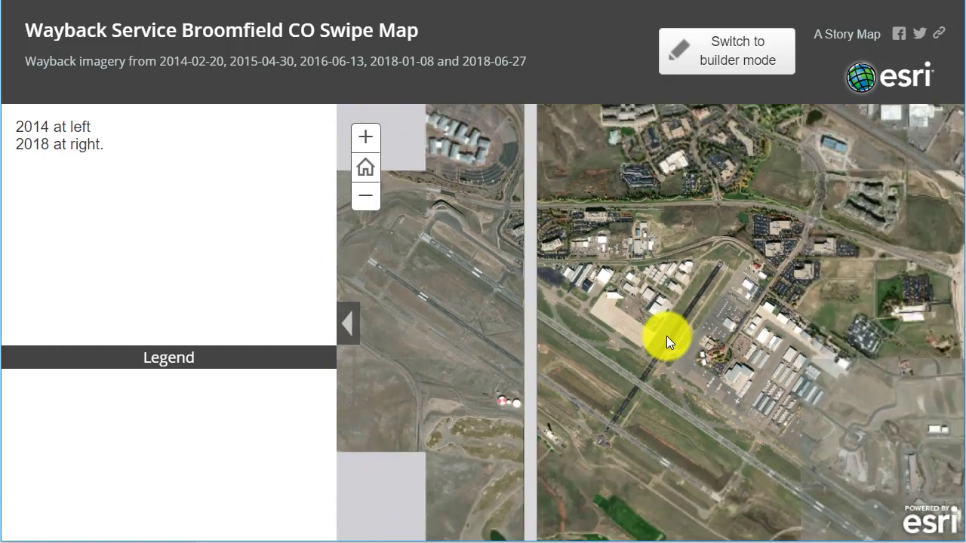
pyautogui.moveTo(531, 293); pyautogui.dragTo(647, 324)
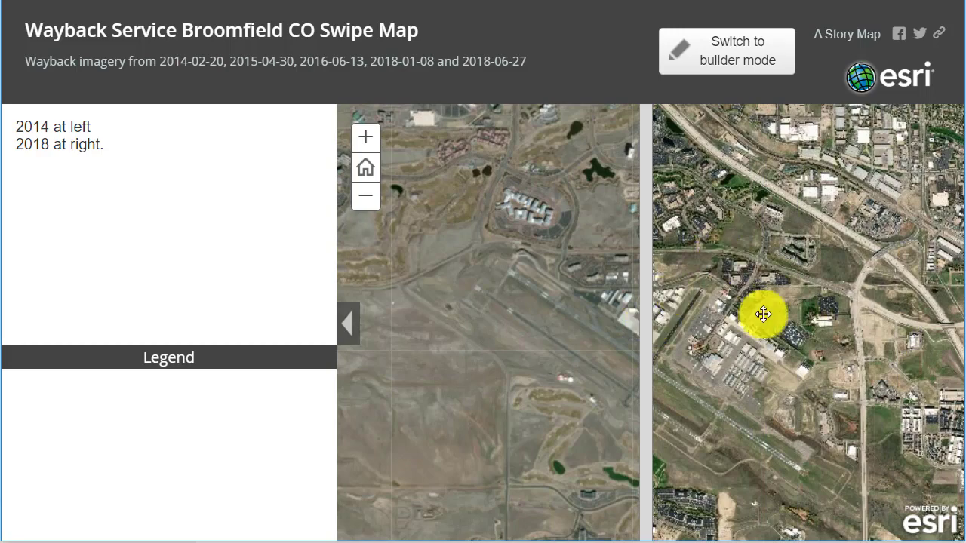
# Compare the 2014 and 2018 imagery over the residential neighborhoods and the diagonal highway corridor with the swipe bar.
pyautogui.moveTo(759, 312); pyautogui.dragTo(932, 334)
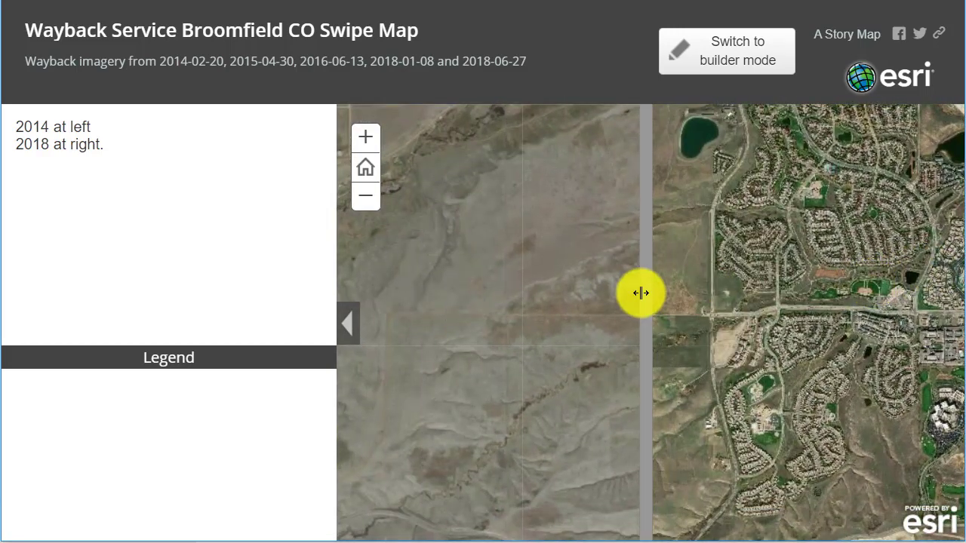
pyautogui.moveTo(640, 293); pyautogui.dragTo(600, 310)
pyautogui.moveTo(787, 287); pyautogui.dragTo(718, 410)
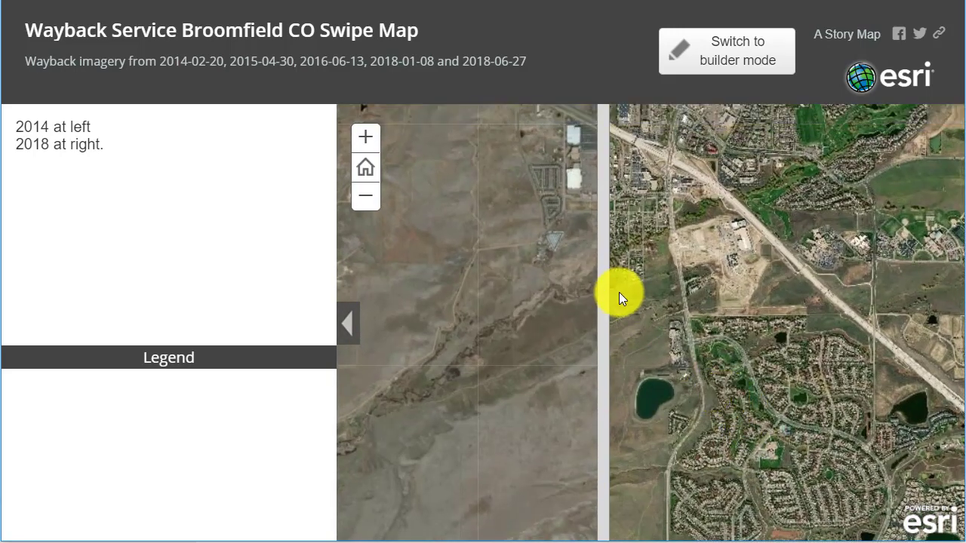
pyautogui.moveTo(599, 280); pyautogui.dragTo(699, 284)
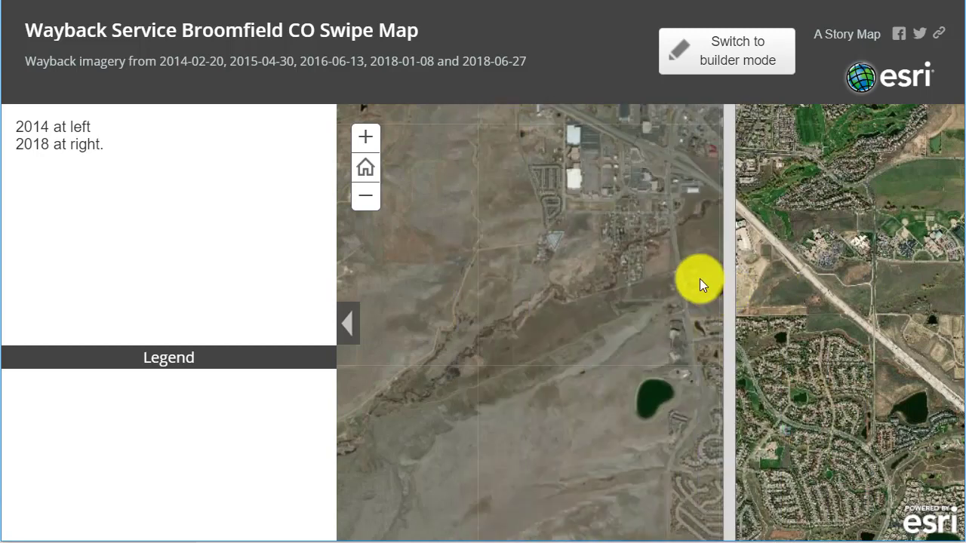